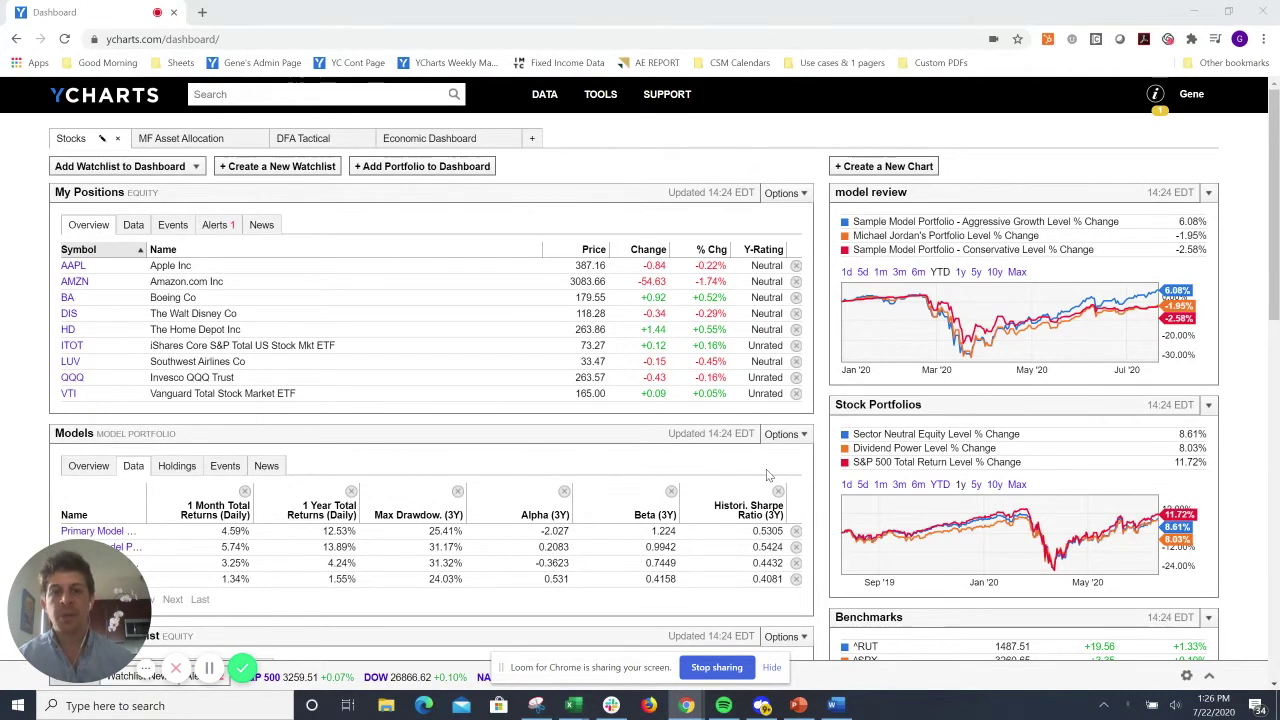
Build a new fund screen from the Best Performing International Equity template, narrowing results to 86 funds.
{"action": "mouse_move", "coordinate": [590, 108]}
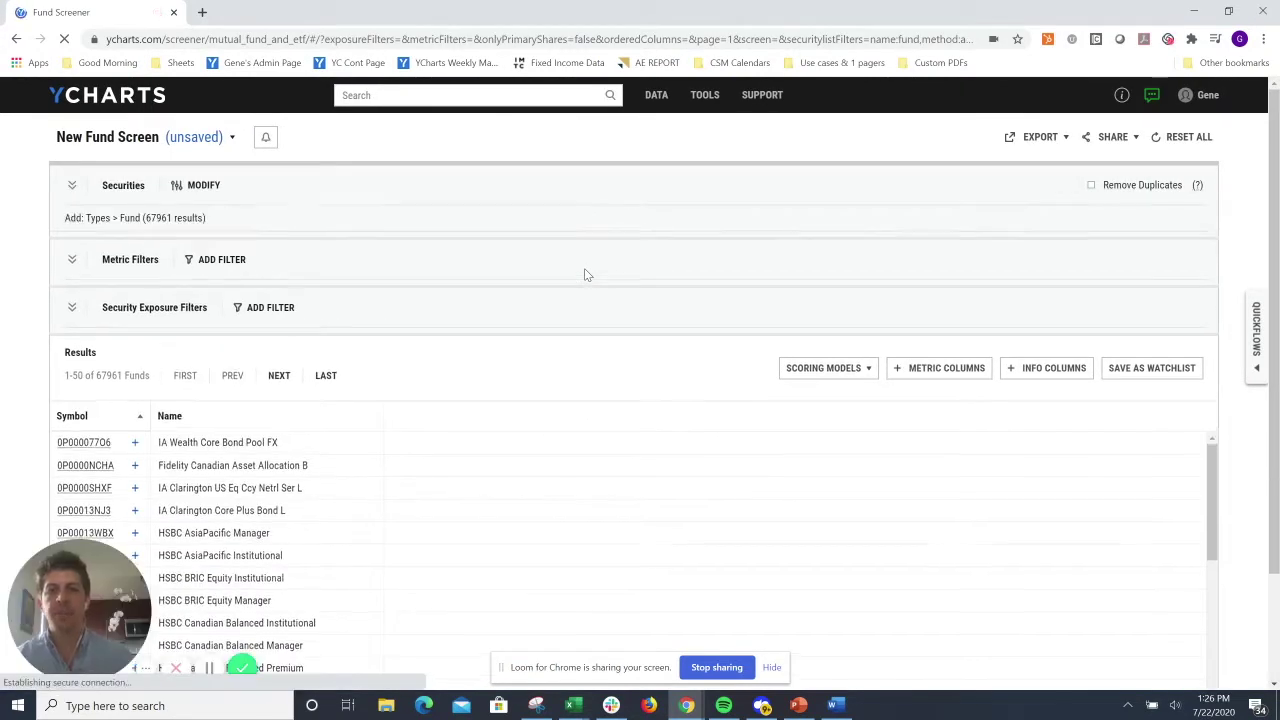
{"action": "left_click", "coordinate": [169, 146]}
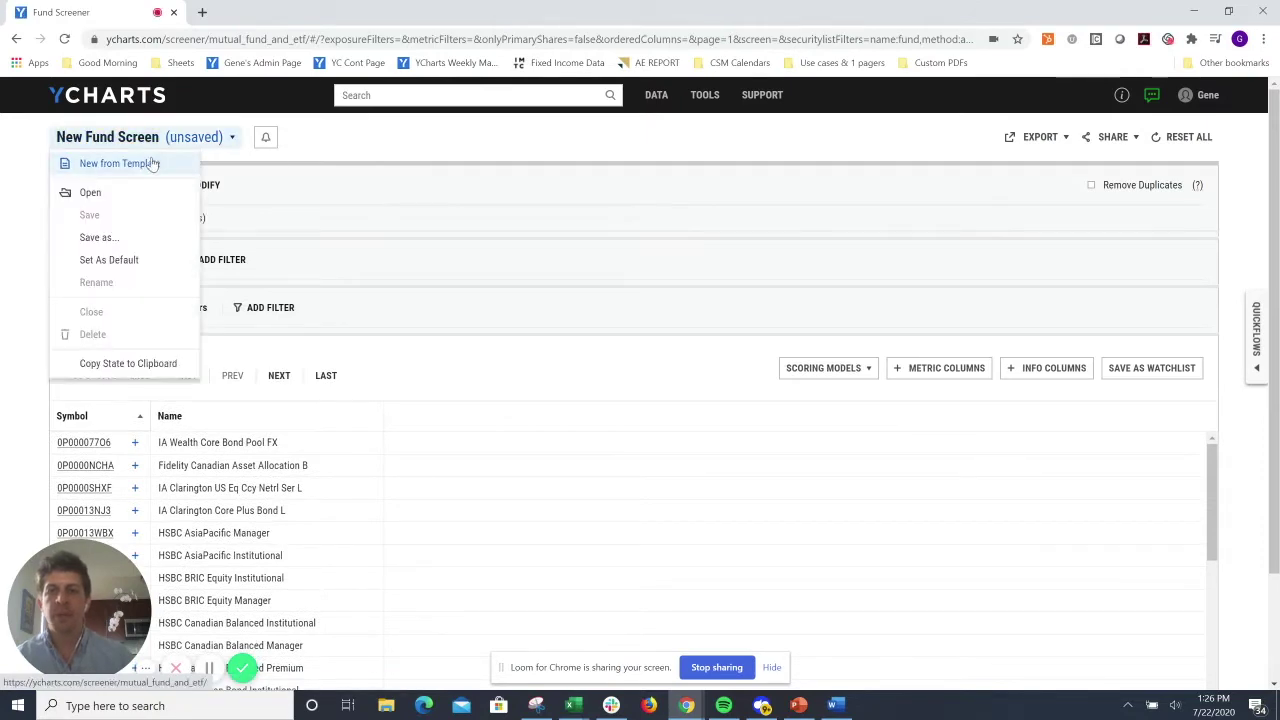
{"action": "left_click", "coordinate": [141, 170]}
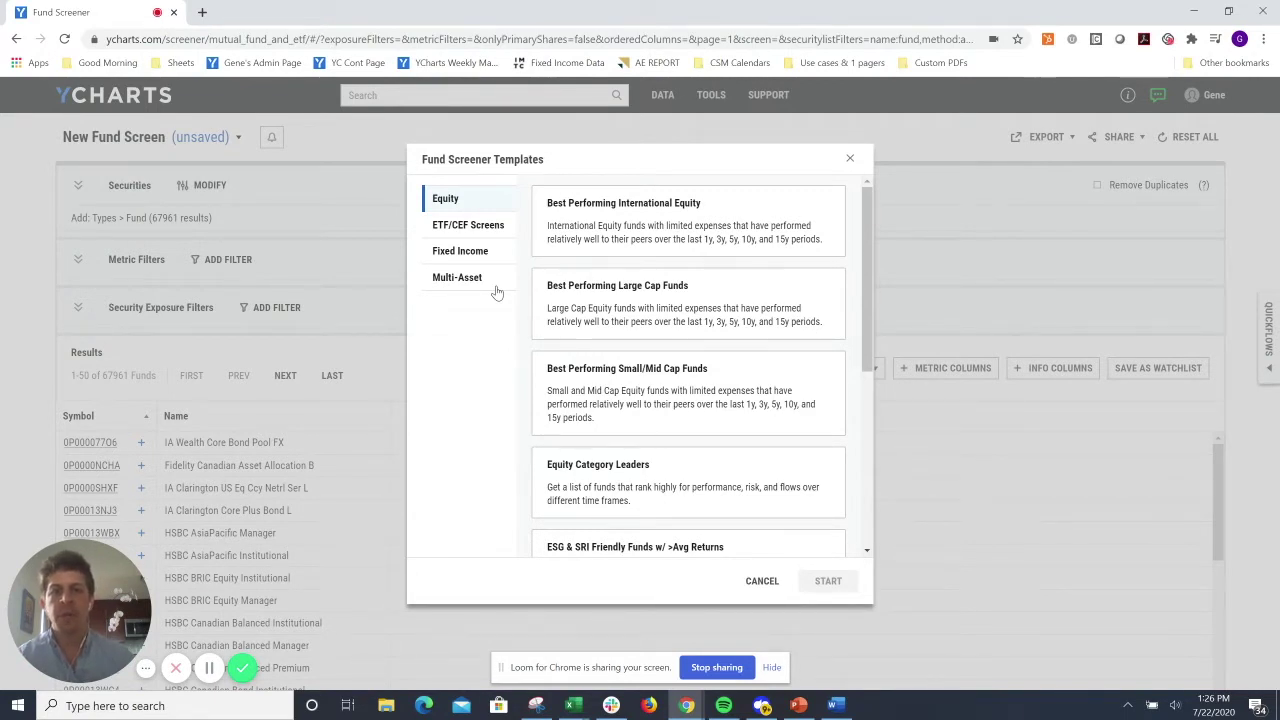
{"action": "left_click", "coordinate": [660, 230]}
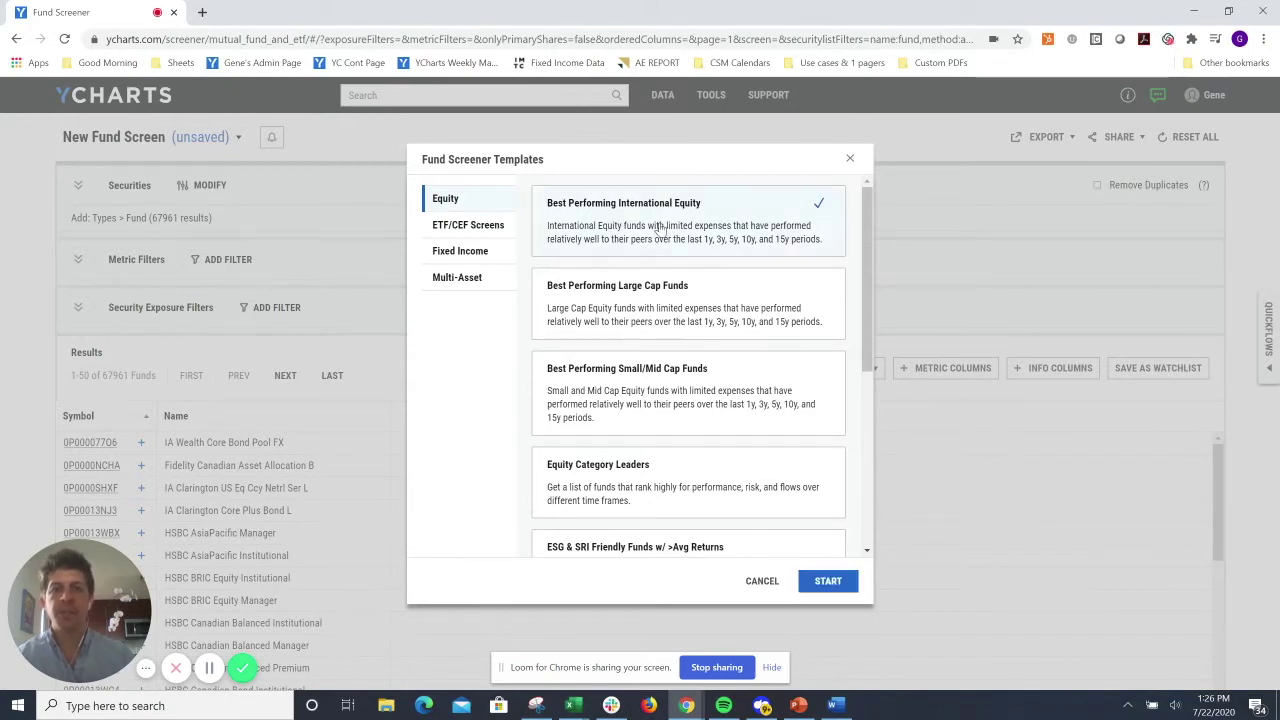
{"action": "left_click", "coordinate": [830, 585]}
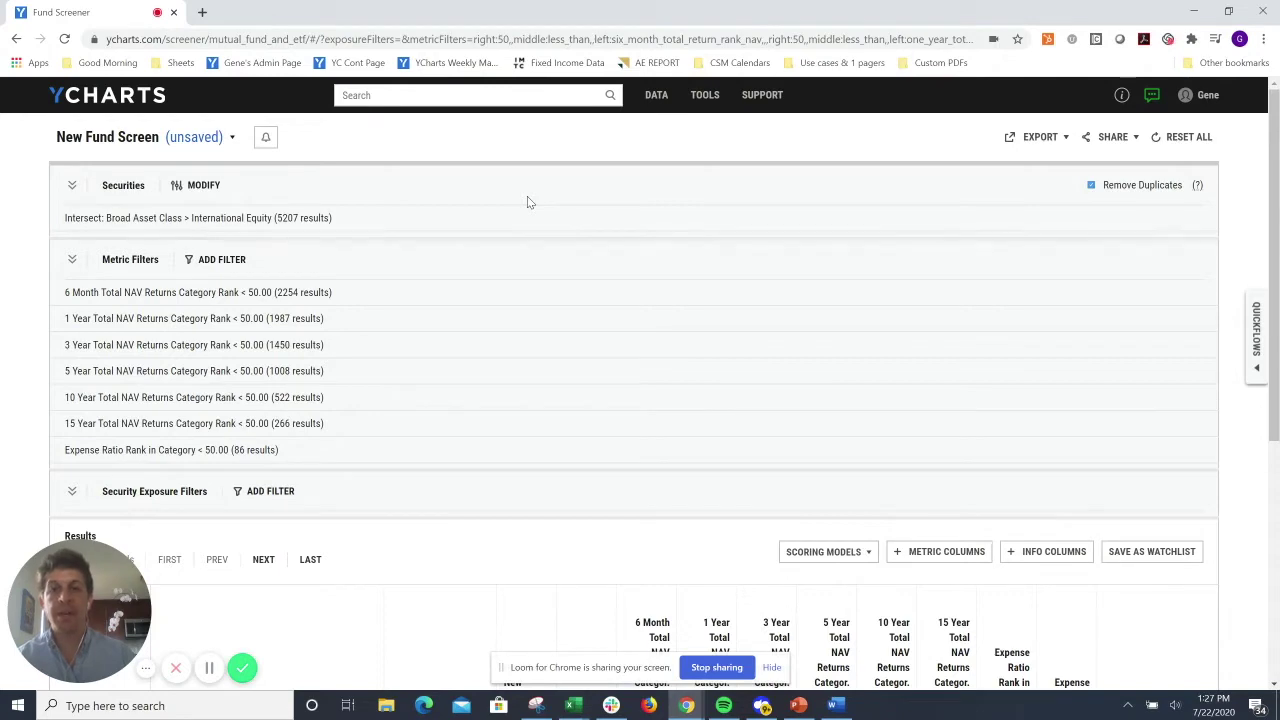
Limit the fund screen to the US Fund Categories > Foreign Large Growth list, leaving 7 funds.
{"action": "left_click", "coordinate": [203, 185]}
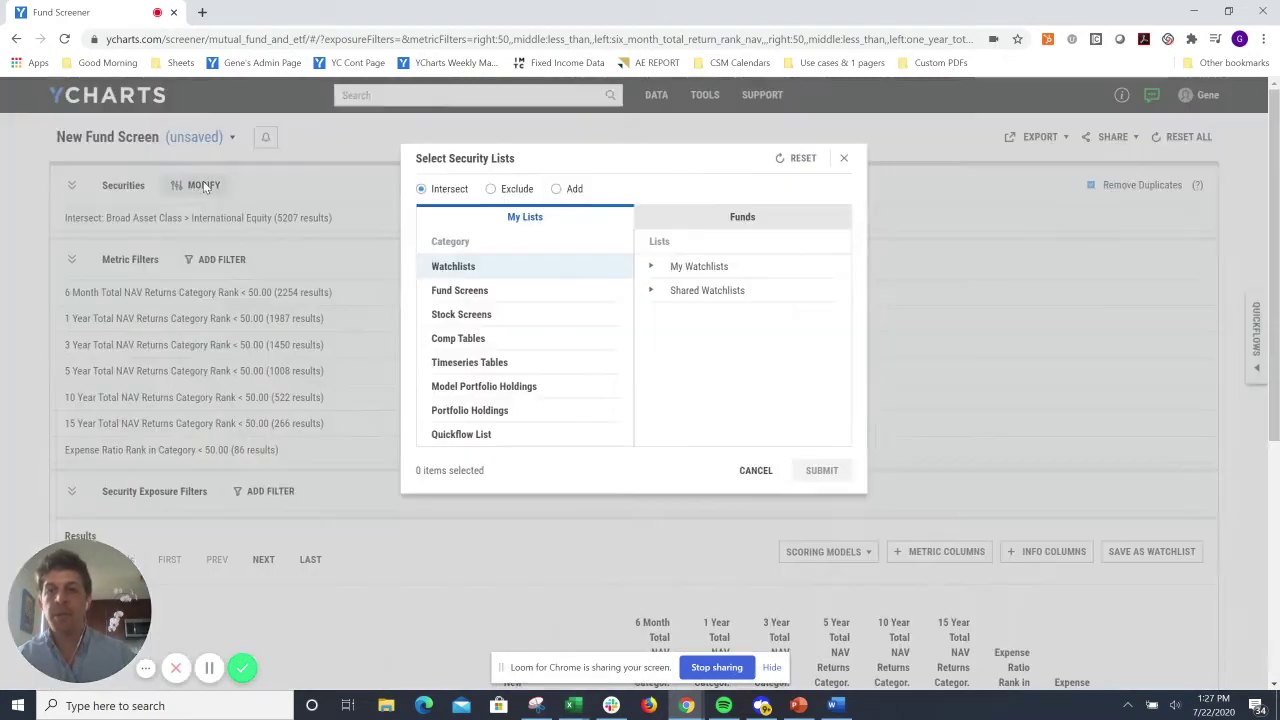
{"action": "left_click", "coordinate": [708, 225]}
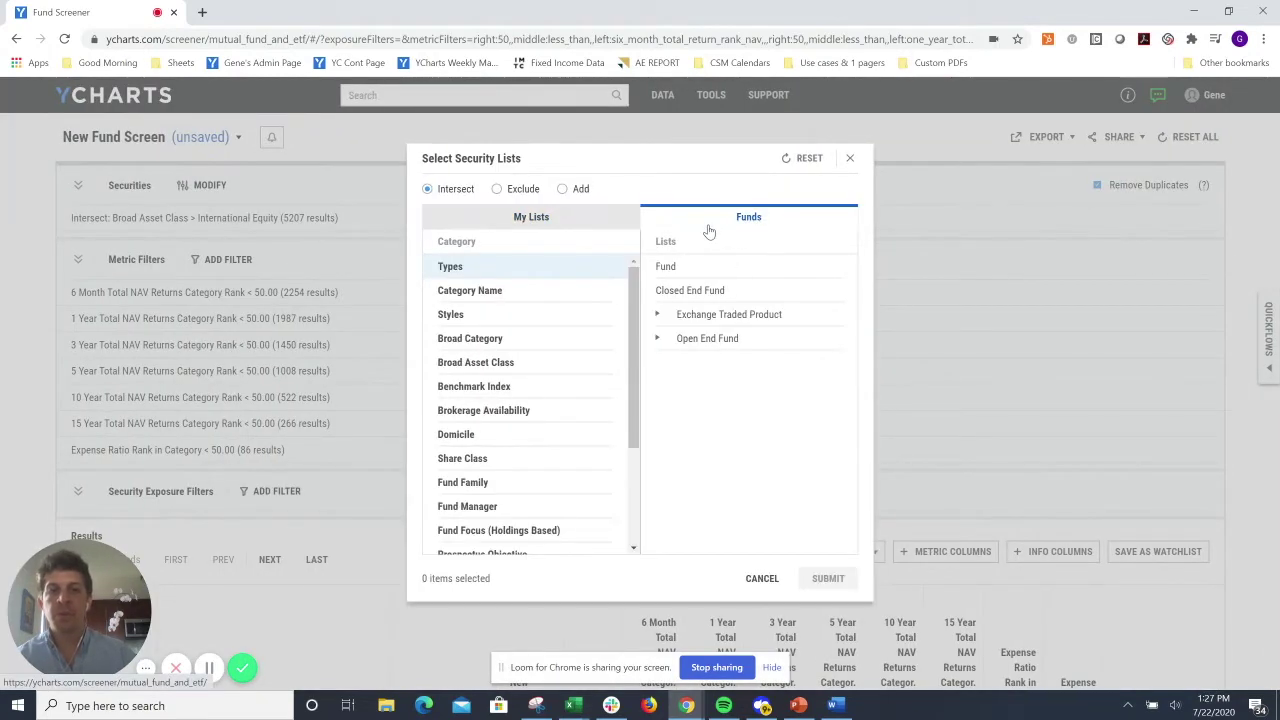
{"action": "left_click", "coordinate": [490, 291]}
{"action": "left_click", "coordinate": [703, 292]}
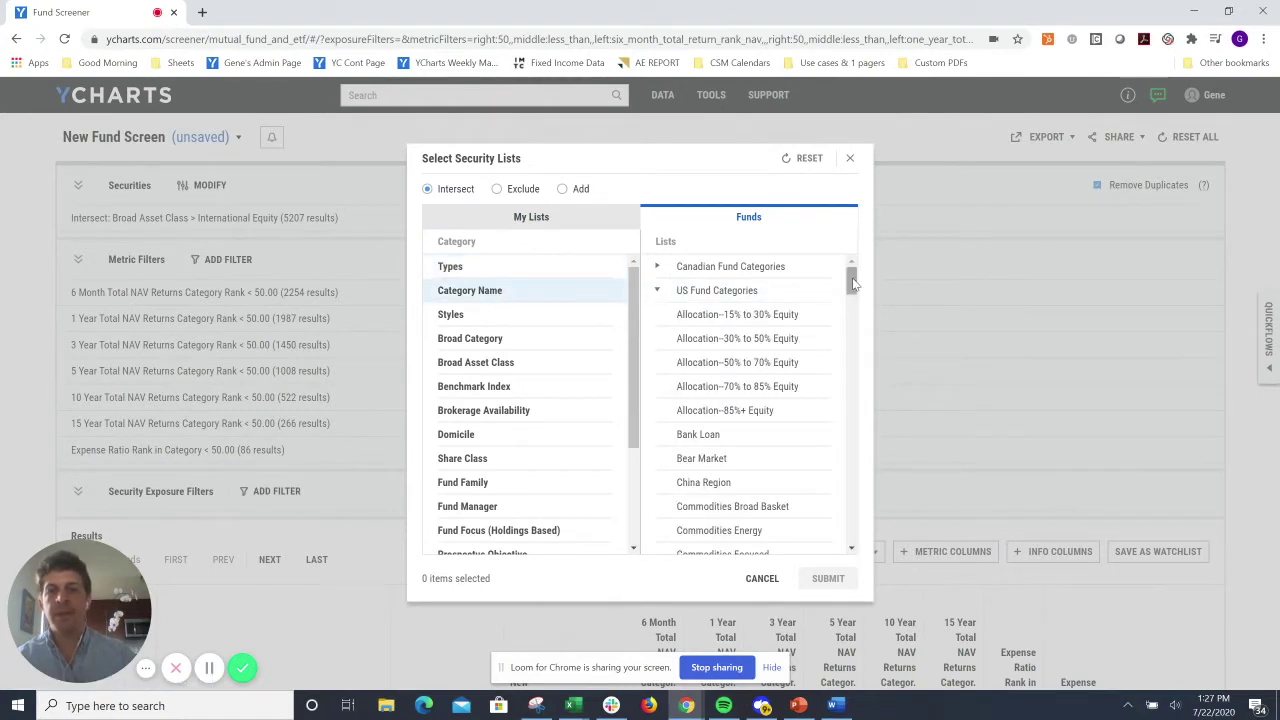
{"action": "left_click_drag", "start_coordinate": [849, 278], "coordinate": [851, 337]}
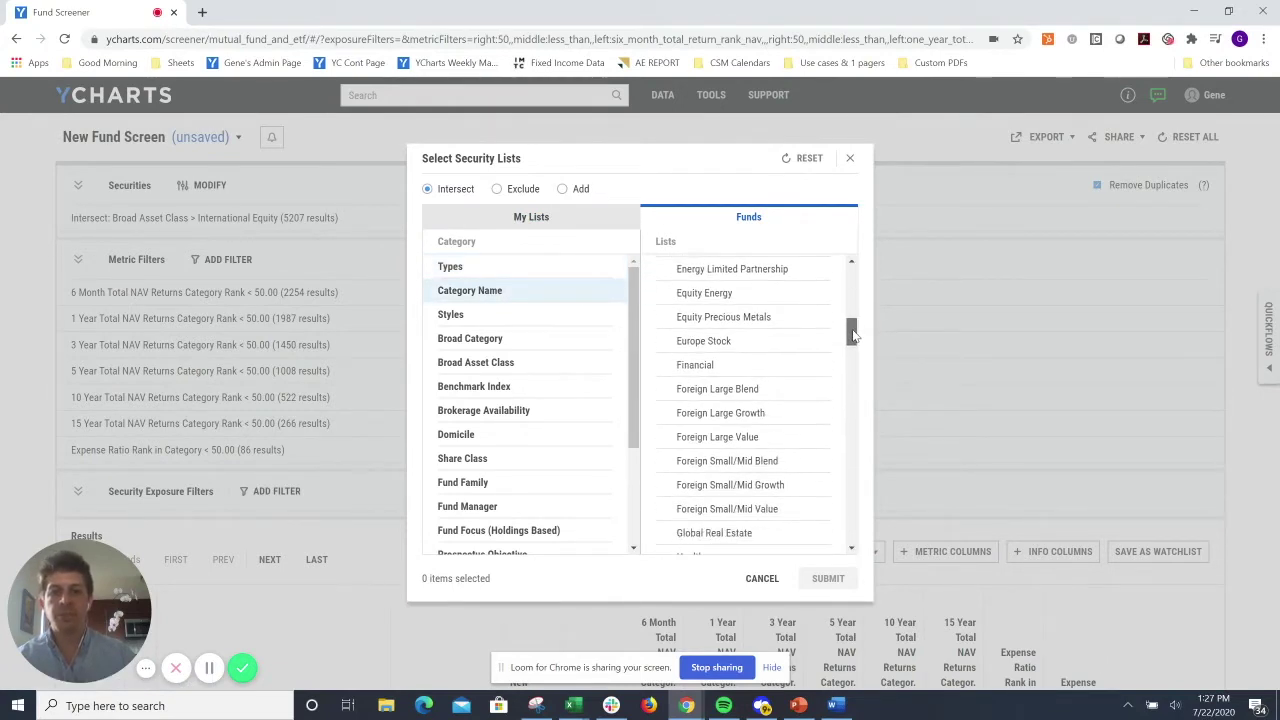
{"action": "left_click", "coordinate": [742, 416]}
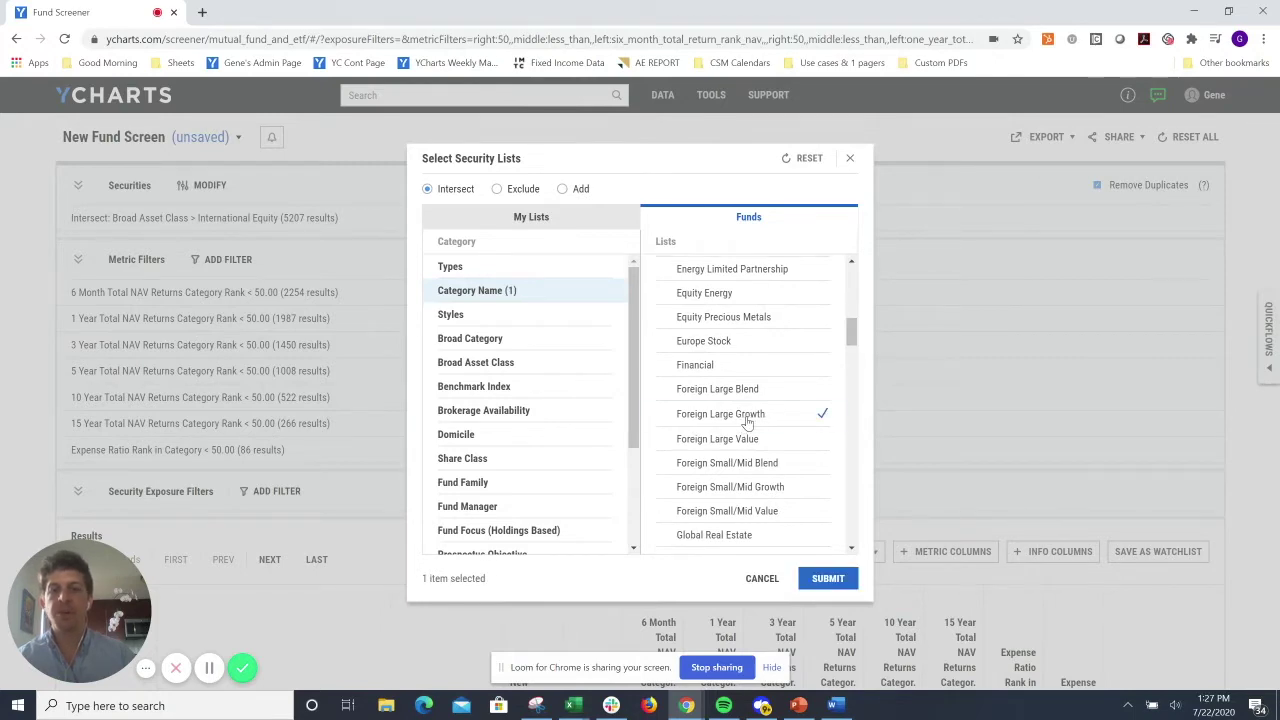
{"action": "left_click", "coordinate": [827, 579]}
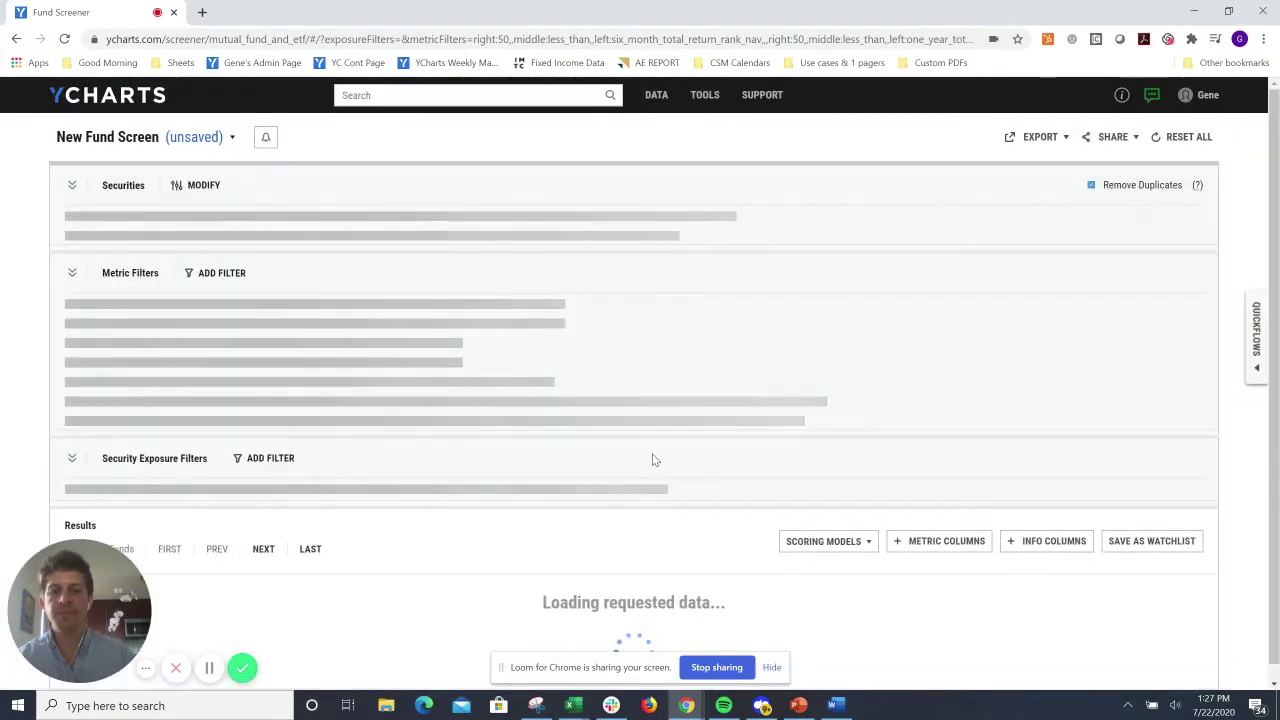
{"action": "scroll", "coordinate": [545, 438], "scroll_direction": "down", "scroll_amount": 1}
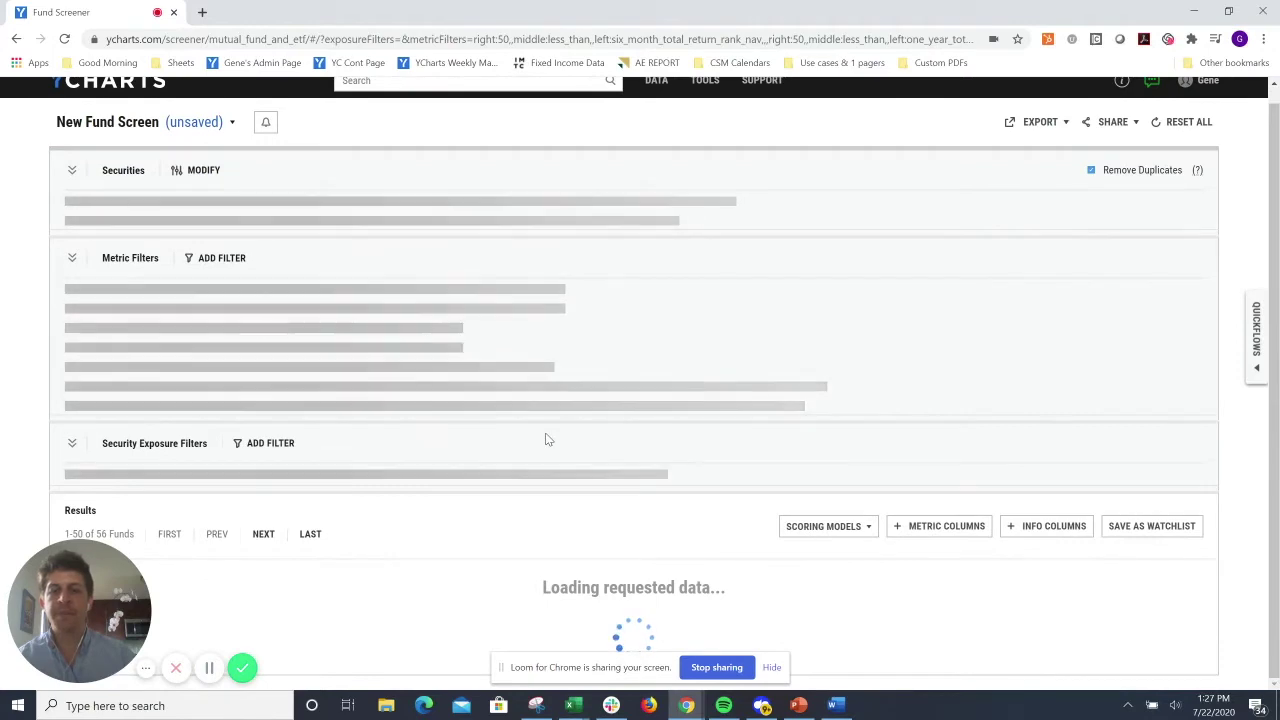
{"action": "scroll", "coordinate": [543, 431], "scroll_direction": "down", "scroll_amount": 2}
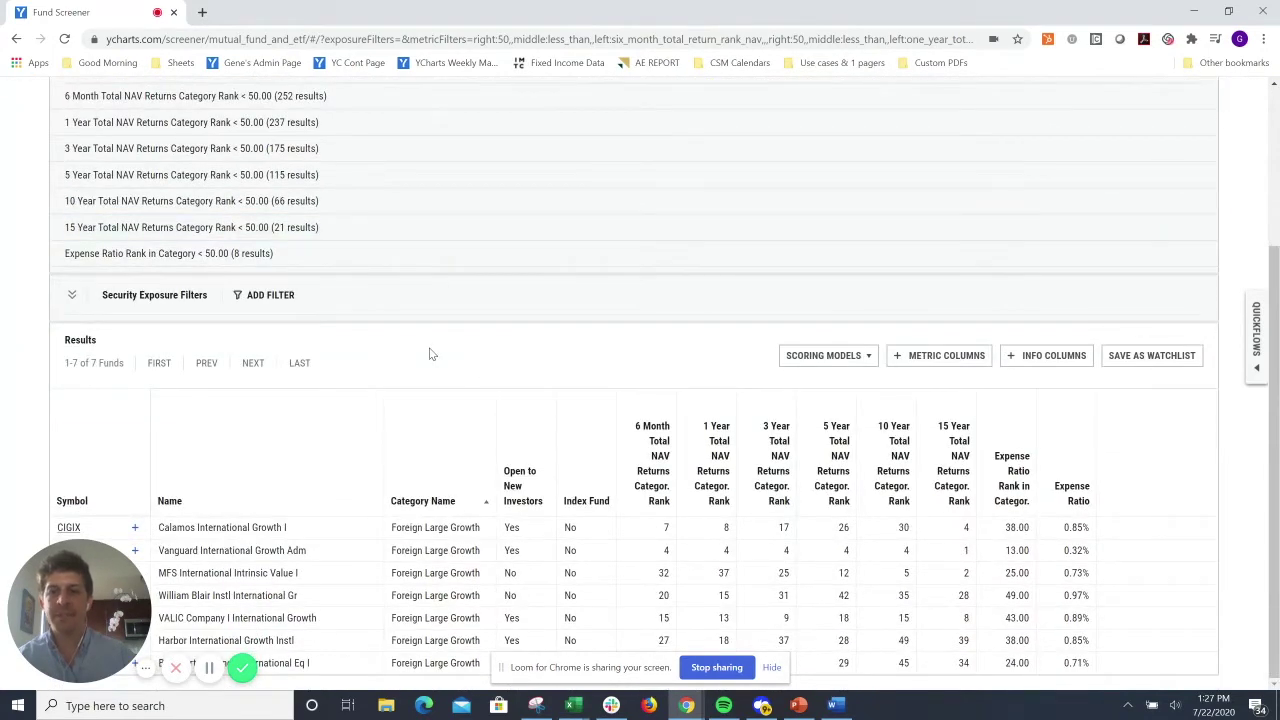
{"action": "scroll", "coordinate": [431, 354], "scroll_direction": "up", "scroll_amount": 3}
Switch to the Stock Screener and build a new screen from the Events template Blue Chip Earnings.
{"action": "left_click", "coordinate": [704, 97]}
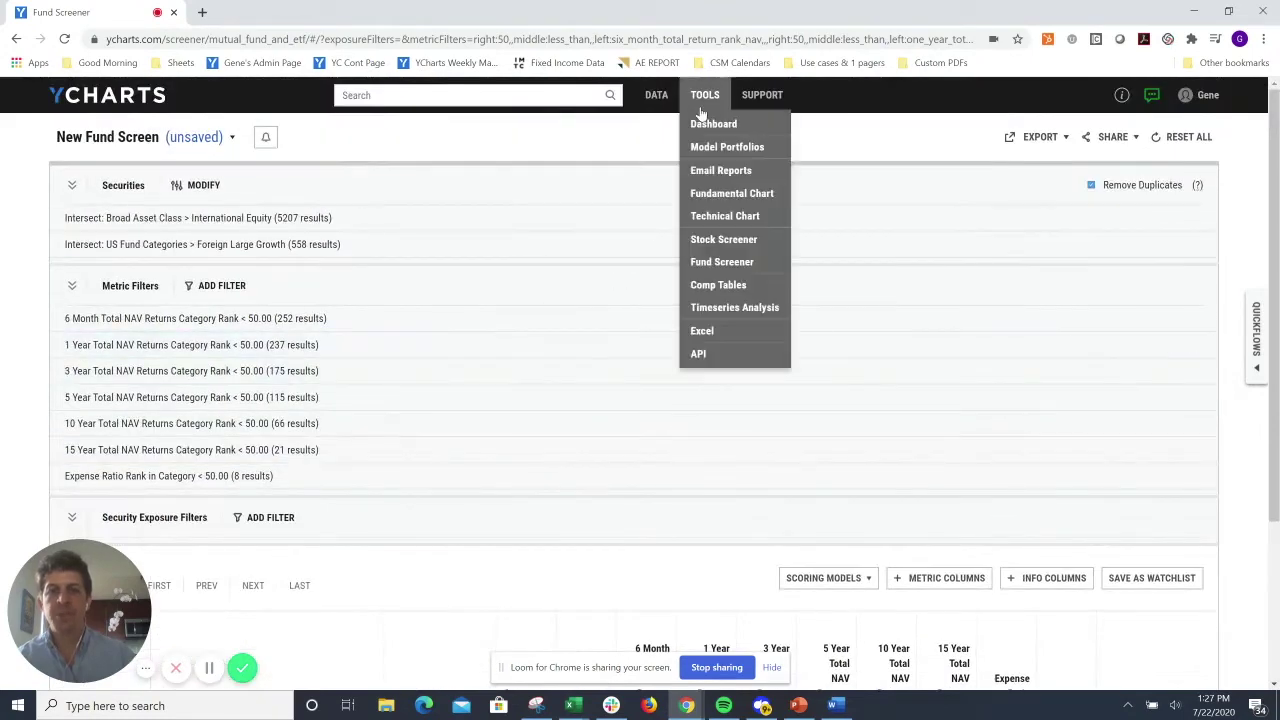
{"action": "left_click", "coordinate": [733, 254]}
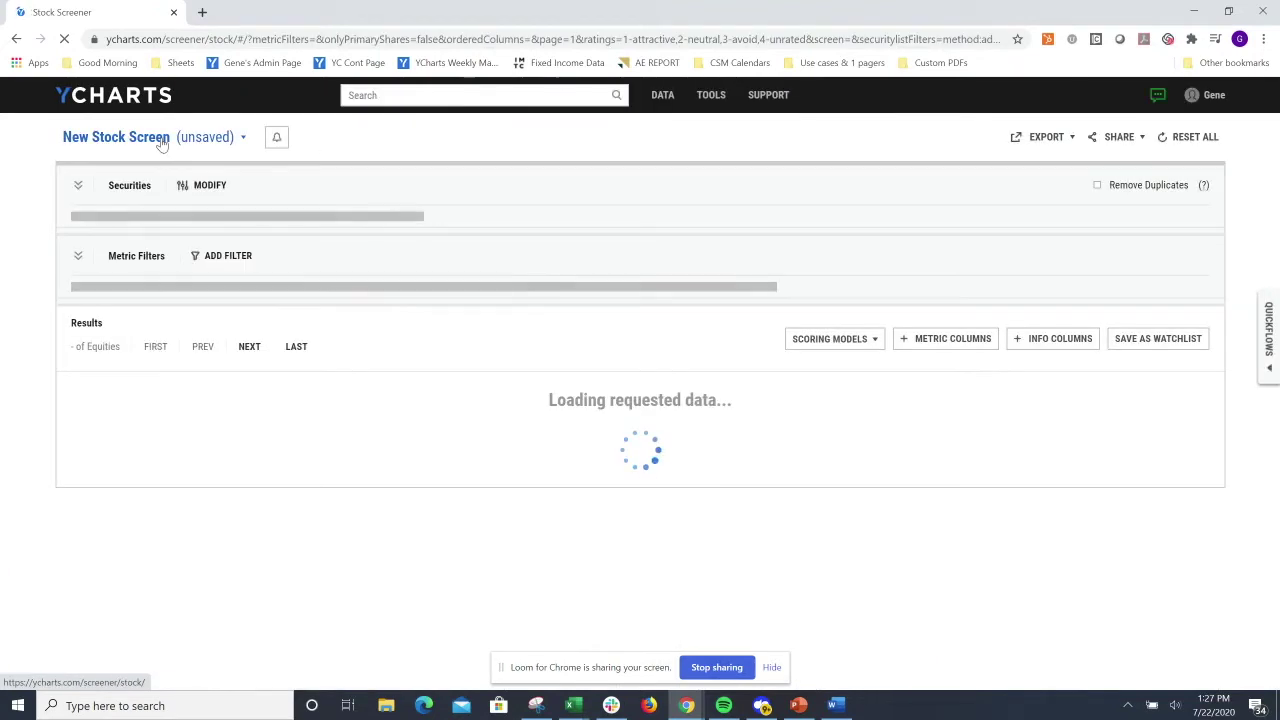
{"action": "left_click", "coordinate": [158, 140]}
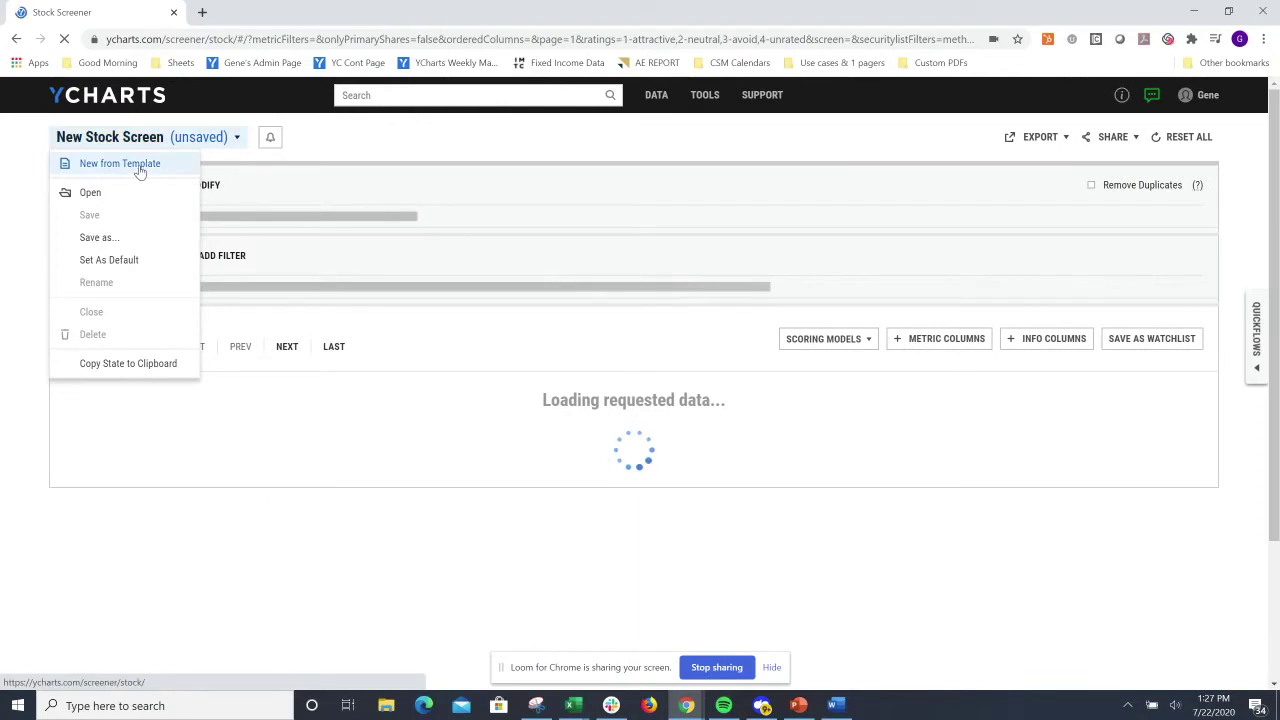
{"action": "left_click", "coordinate": [141, 168]}
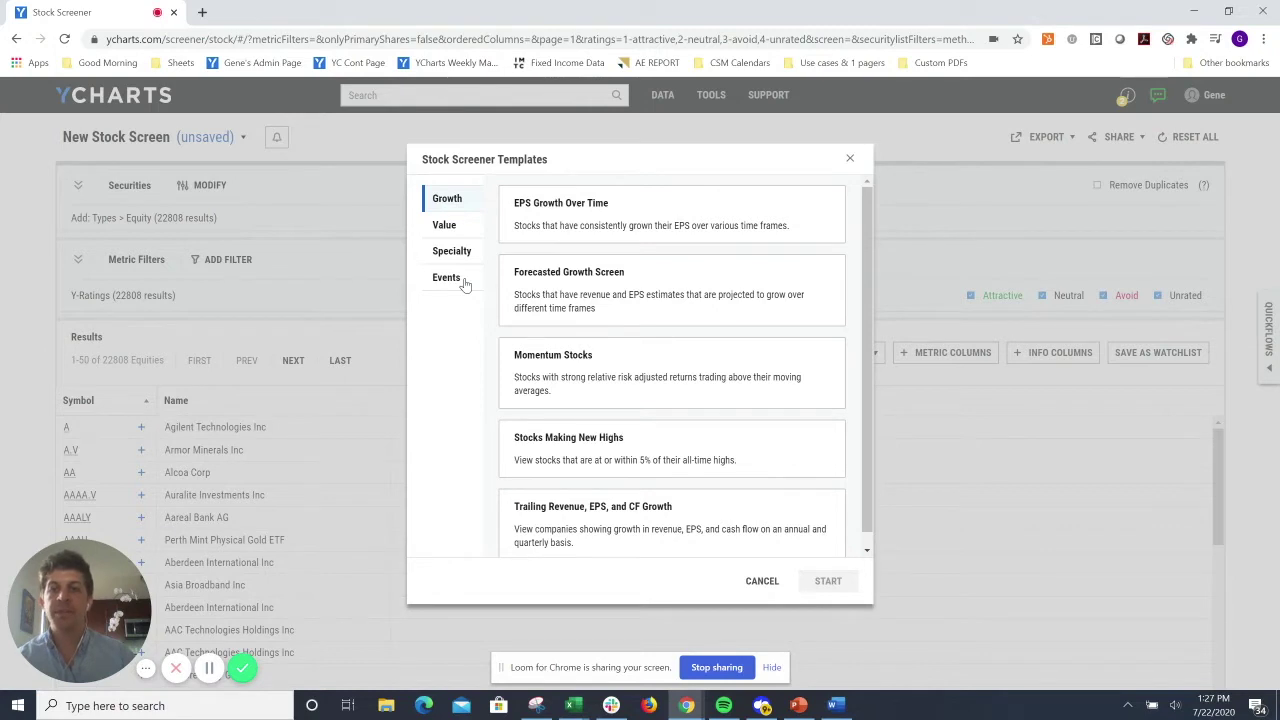
{"action": "left_click", "coordinate": [462, 284]}
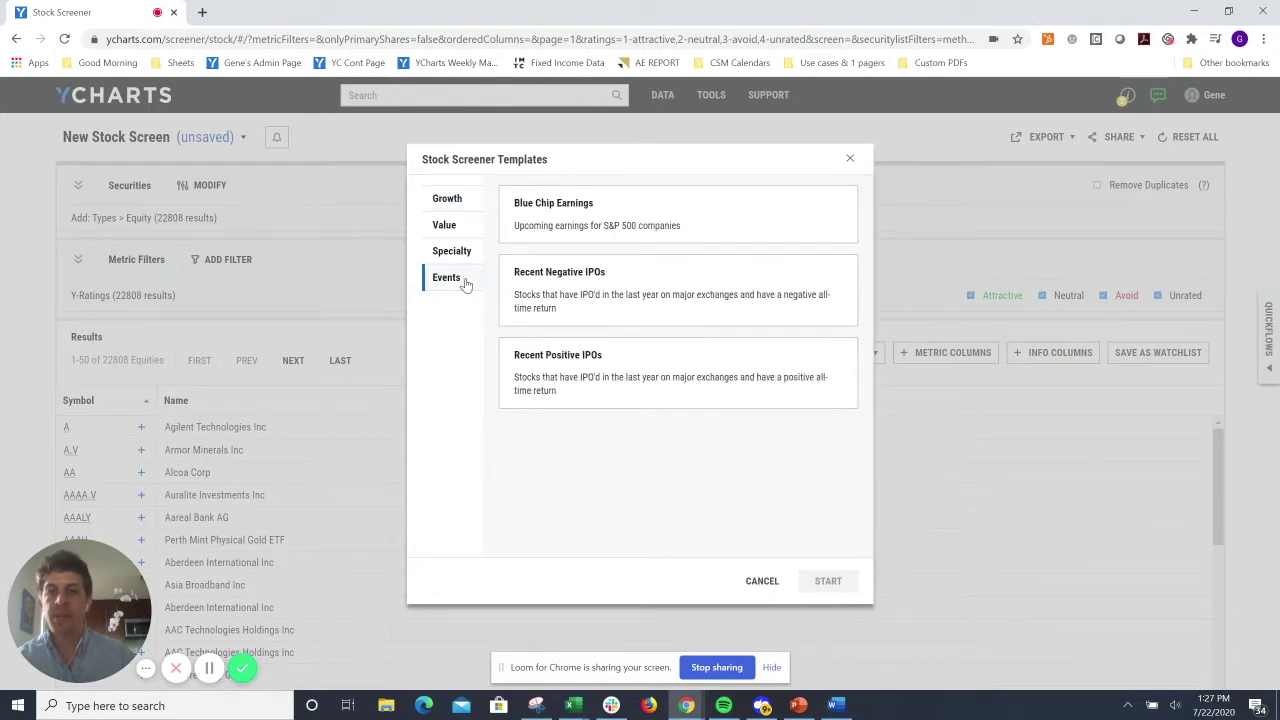
{"action": "left_click", "coordinate": [675, 218]}
{"action": "left_click", "coordinate": [829, 585]}
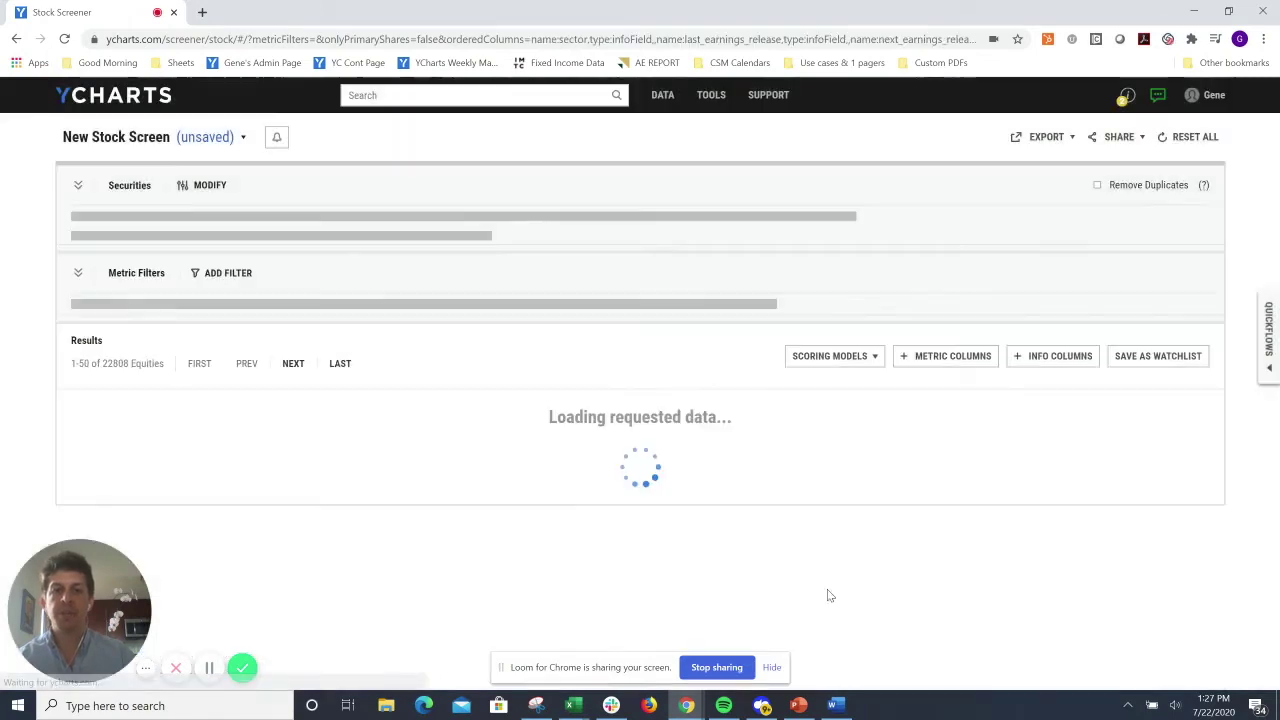
Search for and add a 1 Day Returns (Daily) column to the S&P 500 screen results.
{"action": "scroll", "coordinate": [643, 371], "scroll_direction": "down", "scroll_amount": 1}
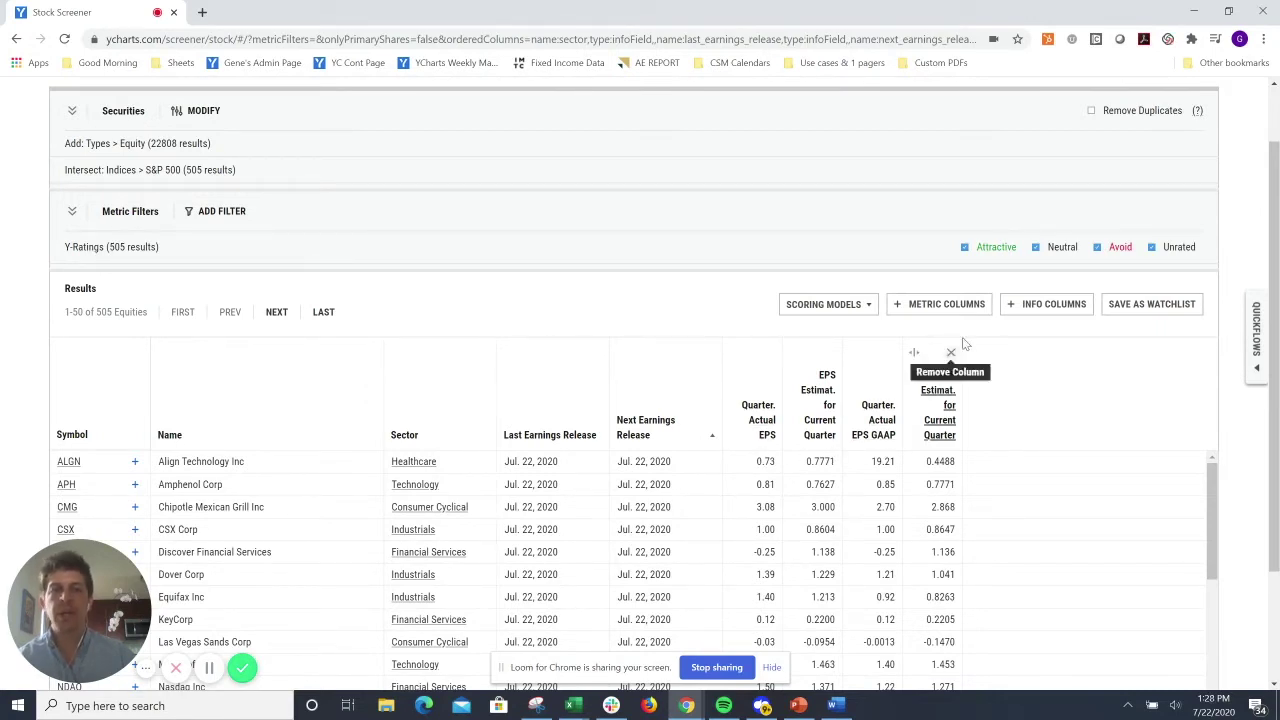
{"action": "left_click", "coordinate": [940, 304]}
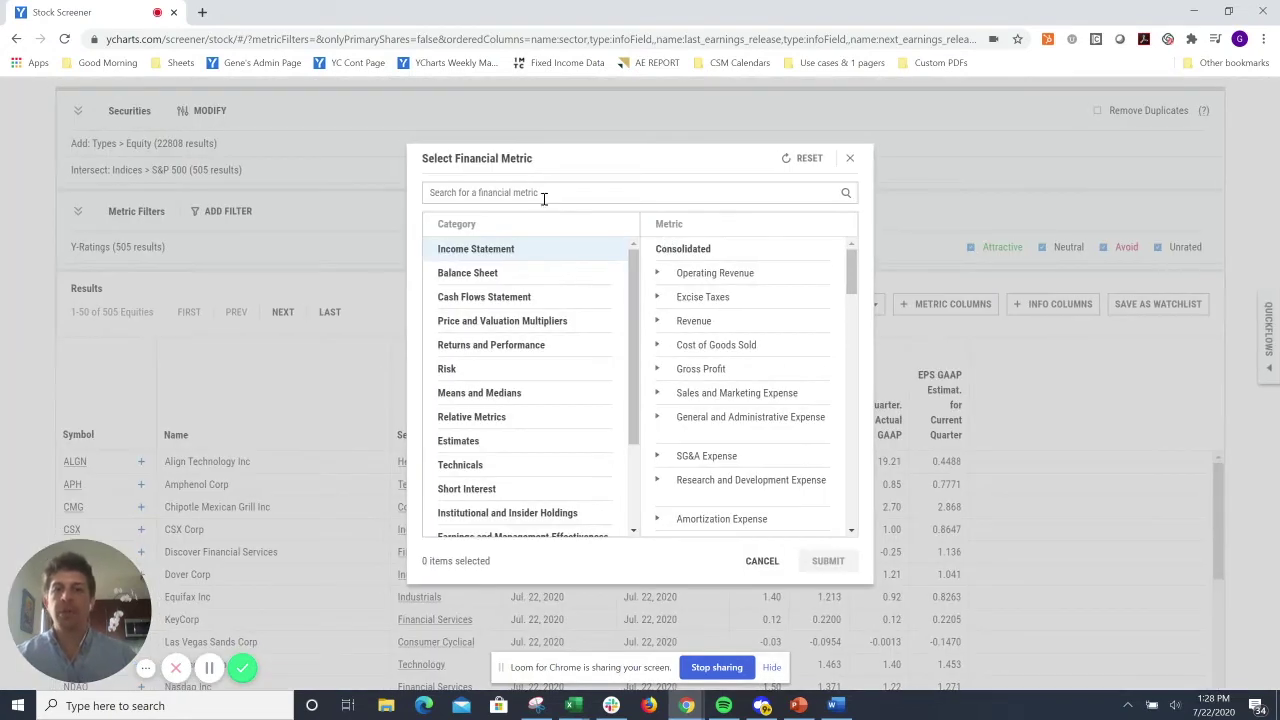
{"action": "left_click", "coordinate": [543, 190]}
{"action": "type", "text": "1 day ret"}
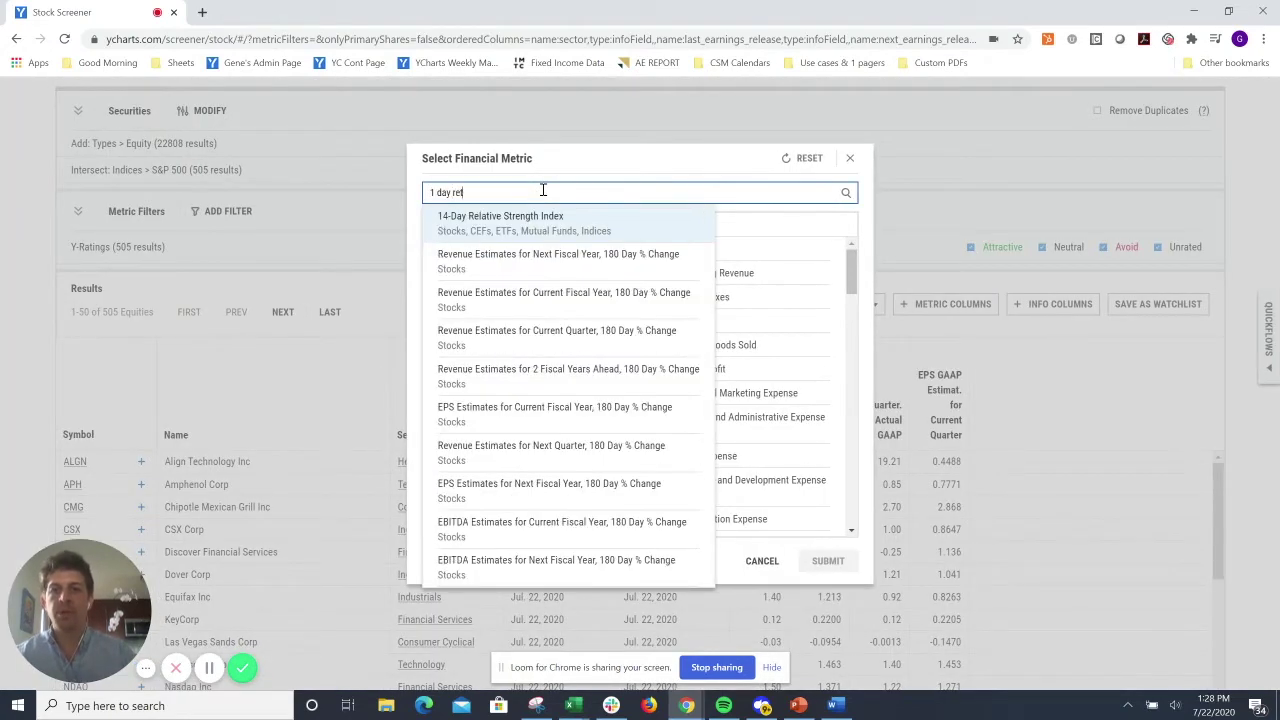
{"action": "type", "text": "un"}
{"action": "key", "text": "BackSpace"}
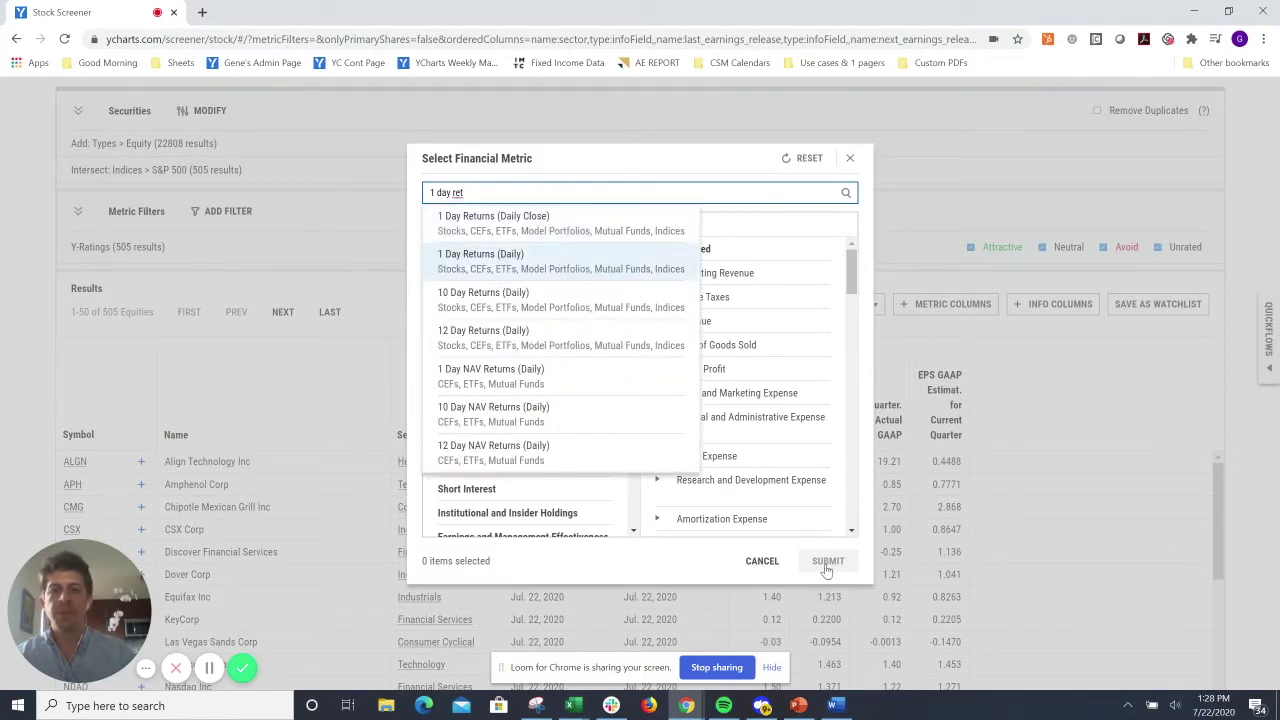
{"action": "key", "text": "Return"}
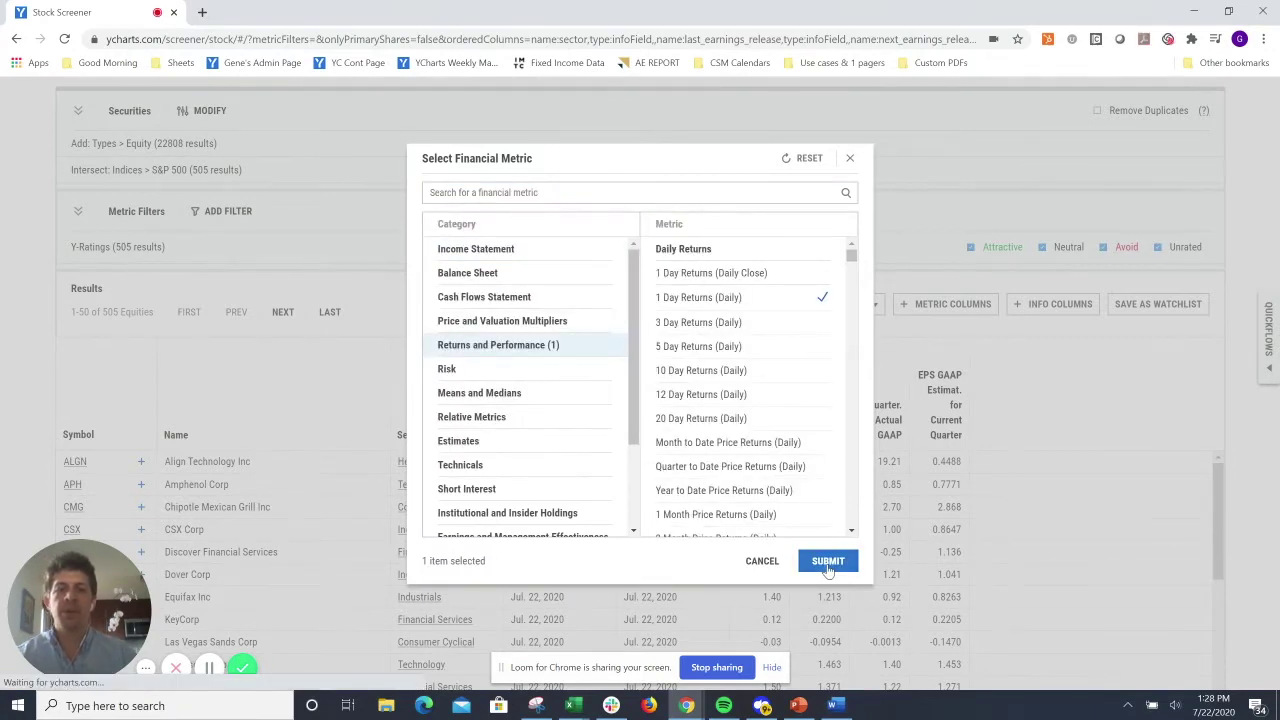
{"action": "left_click", "coordinate": [828, 562]}
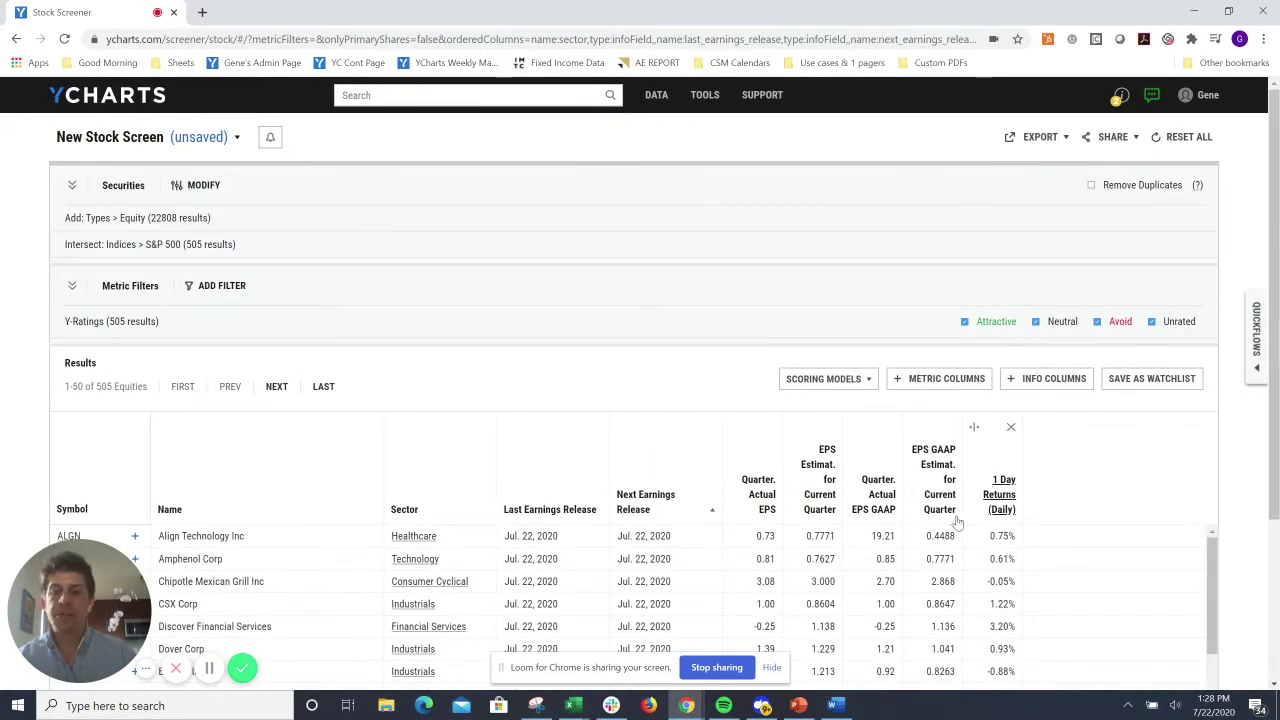
Create a new Fundamental Chart from the Major Asset Class Performance template.
{"action": "mouse_move", "coordinate": [703, 104]}
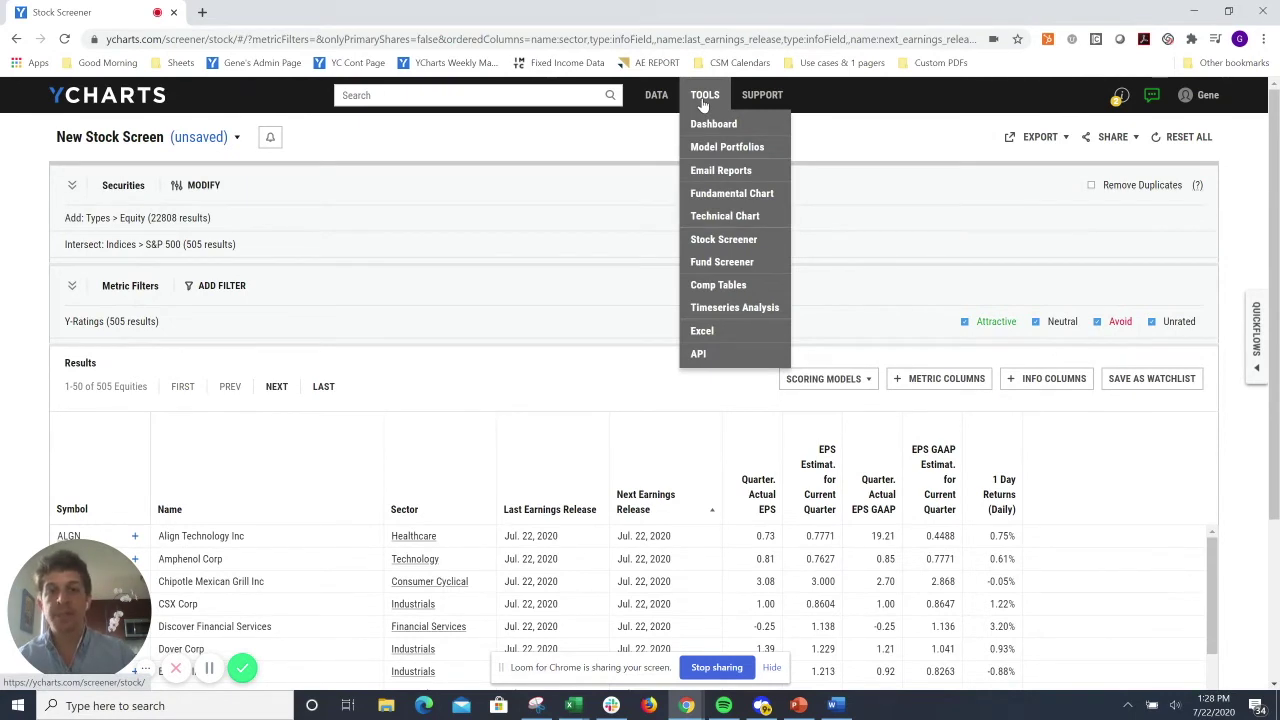
{"action": "left_click", "coordinate": [729, 199]}
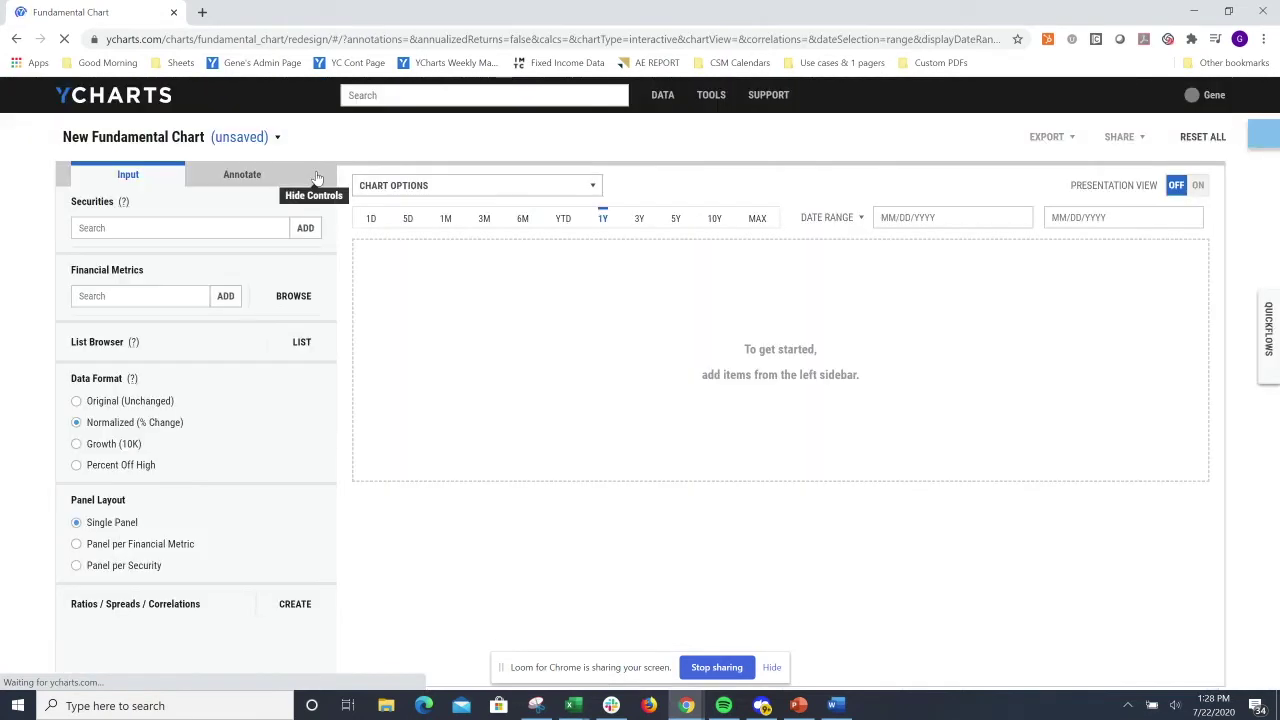
{"action": "left_click", "coordinate": [205, 139]}
{"action": "left_click", "coordinate": [140, 160]}
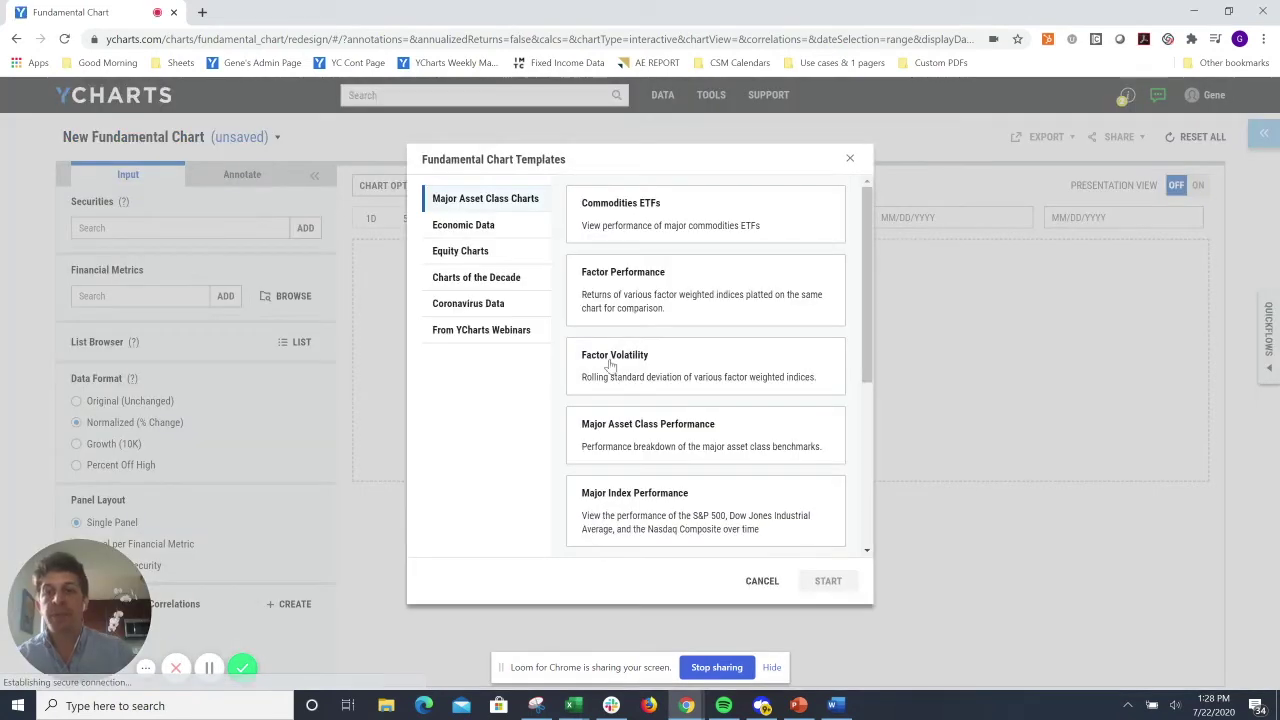
{"action": "left_click", "coordinate": [659, 441]}
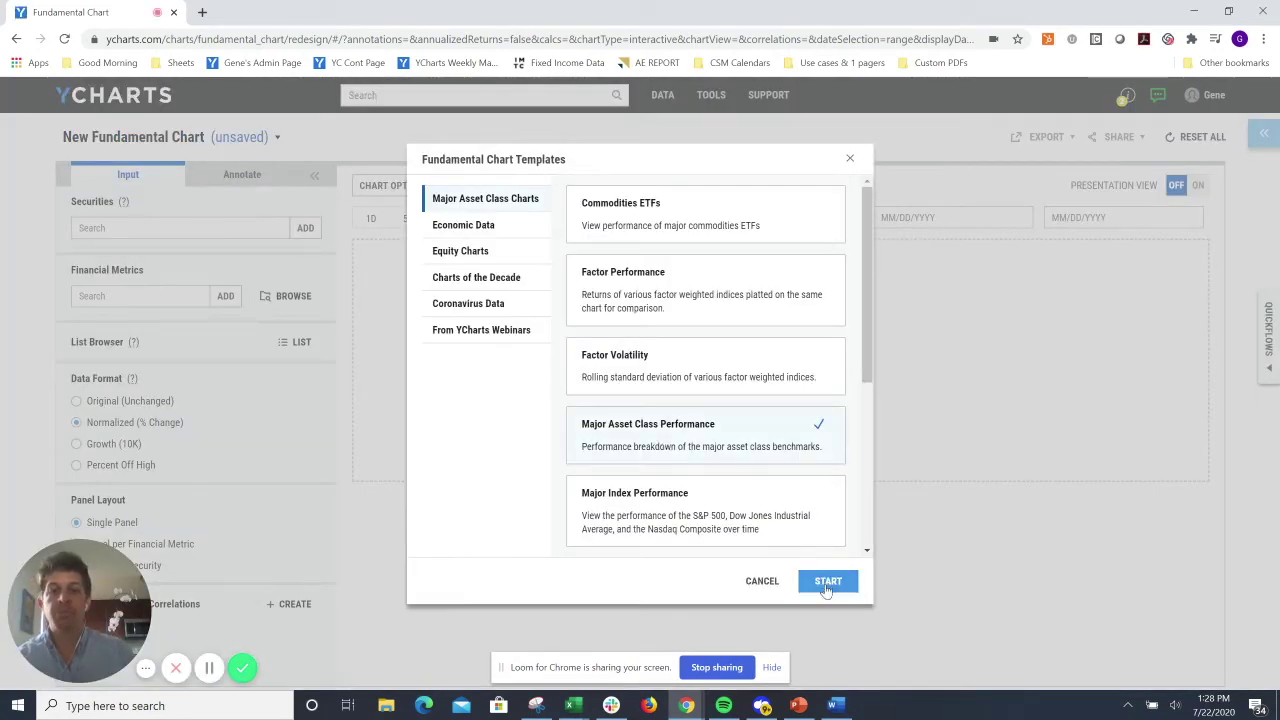
{"action": "left_click", "coordinate": [827, 584]}
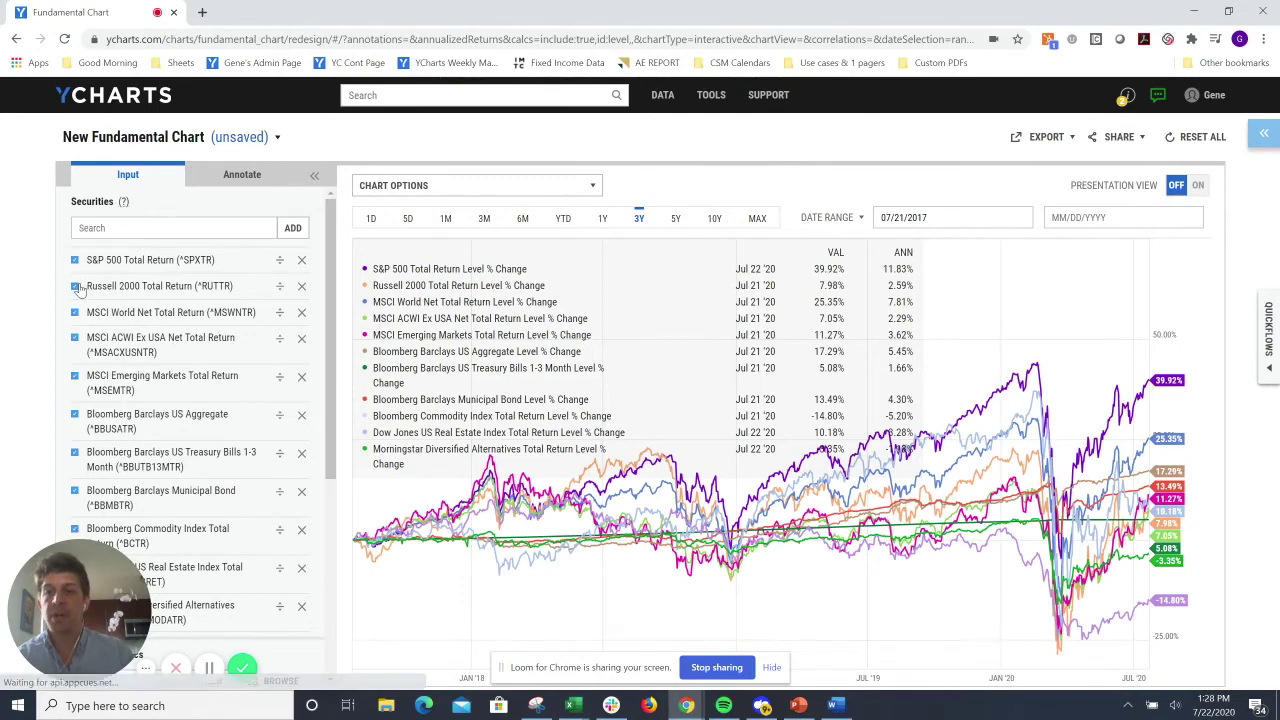
Drop Russell 2000, MSCI World, MSCI Emerging Markets and Municipal Bond series, and show YTD performance.
{"action": "left_click", "coordinate": [75, 286]}
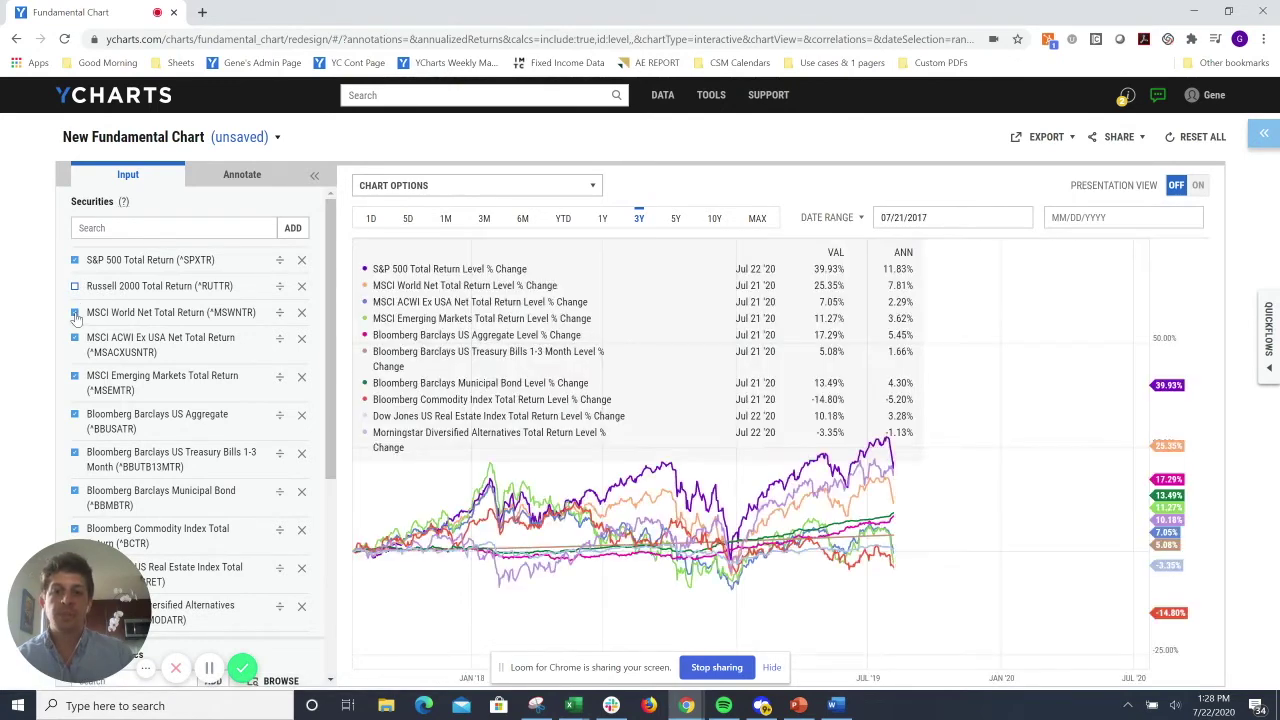
{"action": "left_click", "coordinate": [75, 313]}
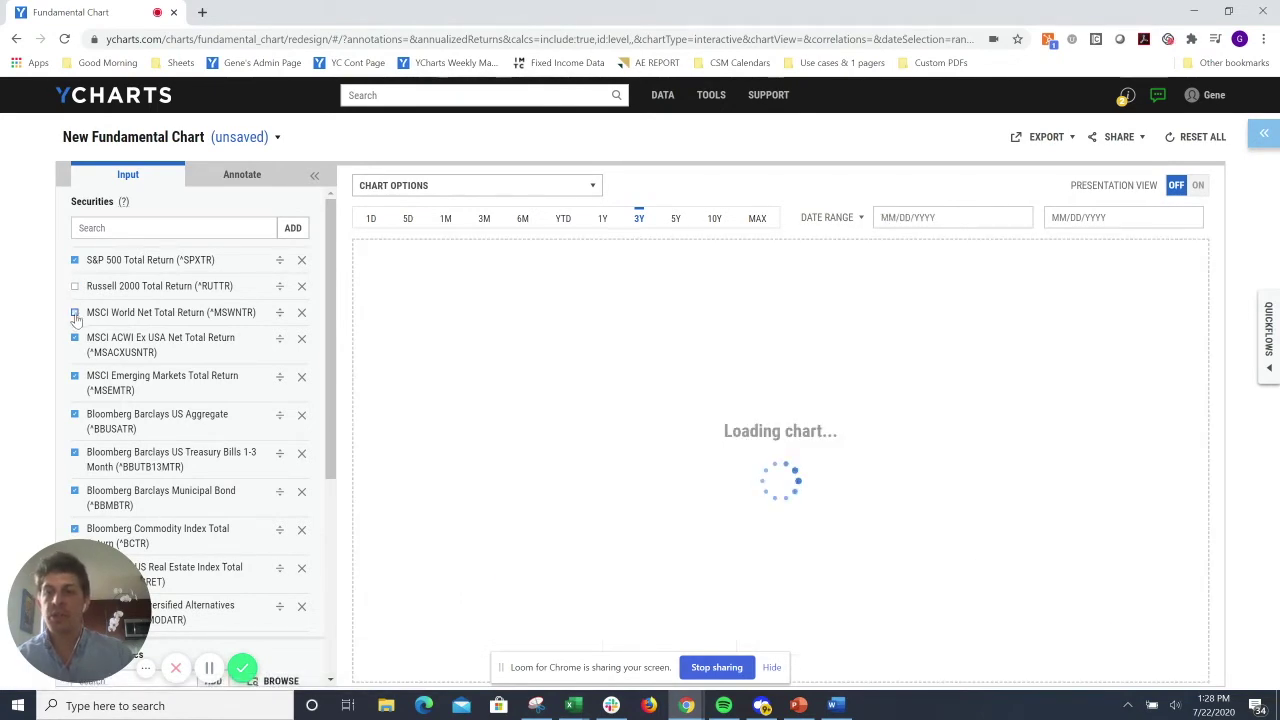
{"action": "left_click", "coordinate": [75, 376]}
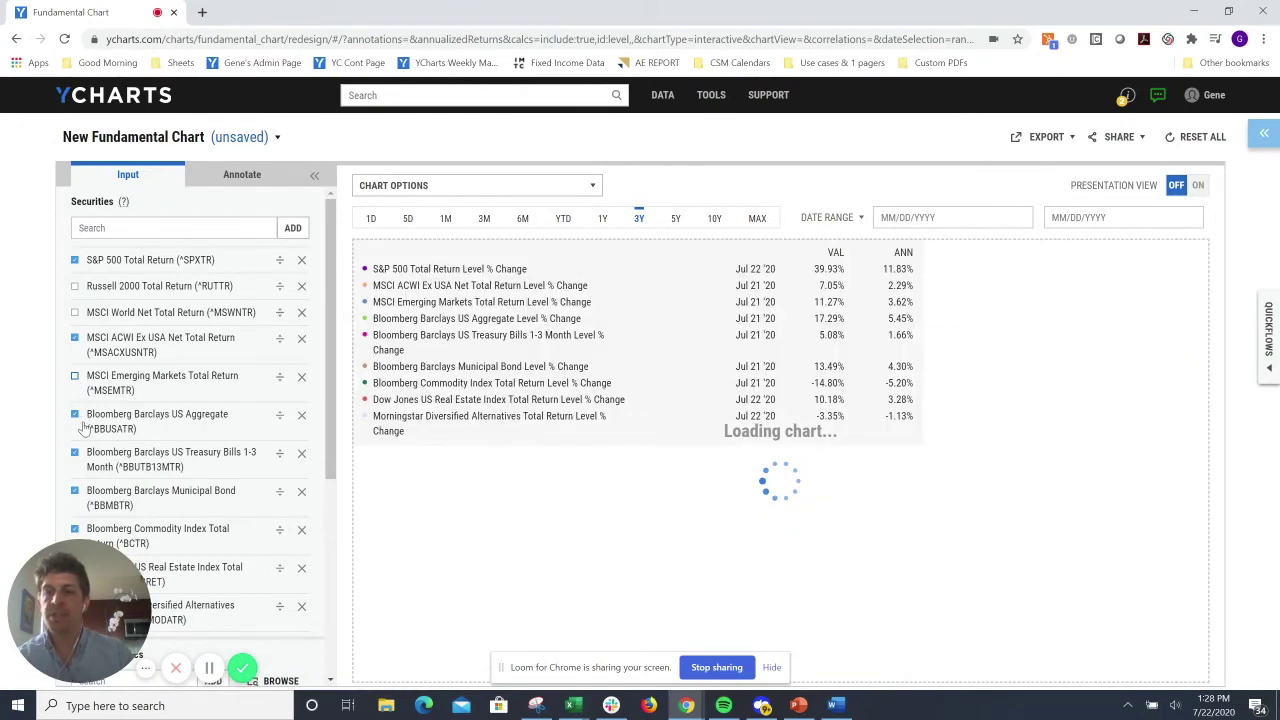
{"action": "left_click", "coordinate": [76, 491]}
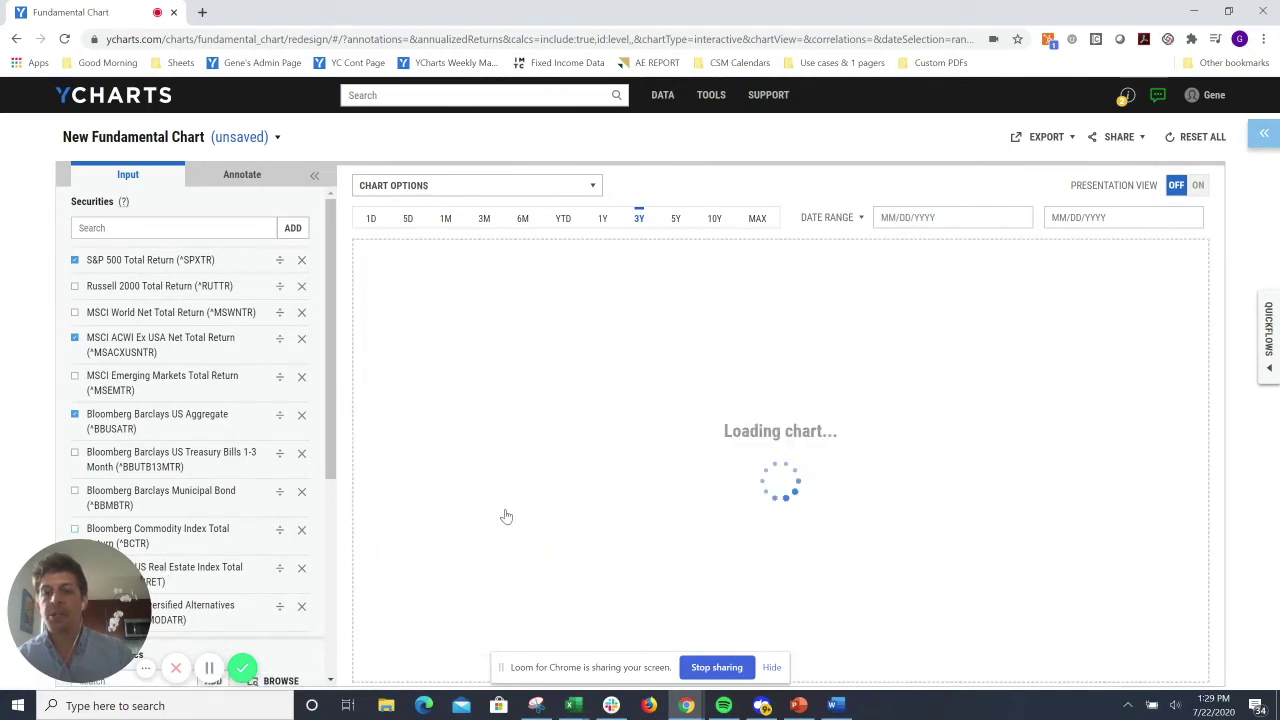
{"action": "left_click", "coordinate": [565, 222]}
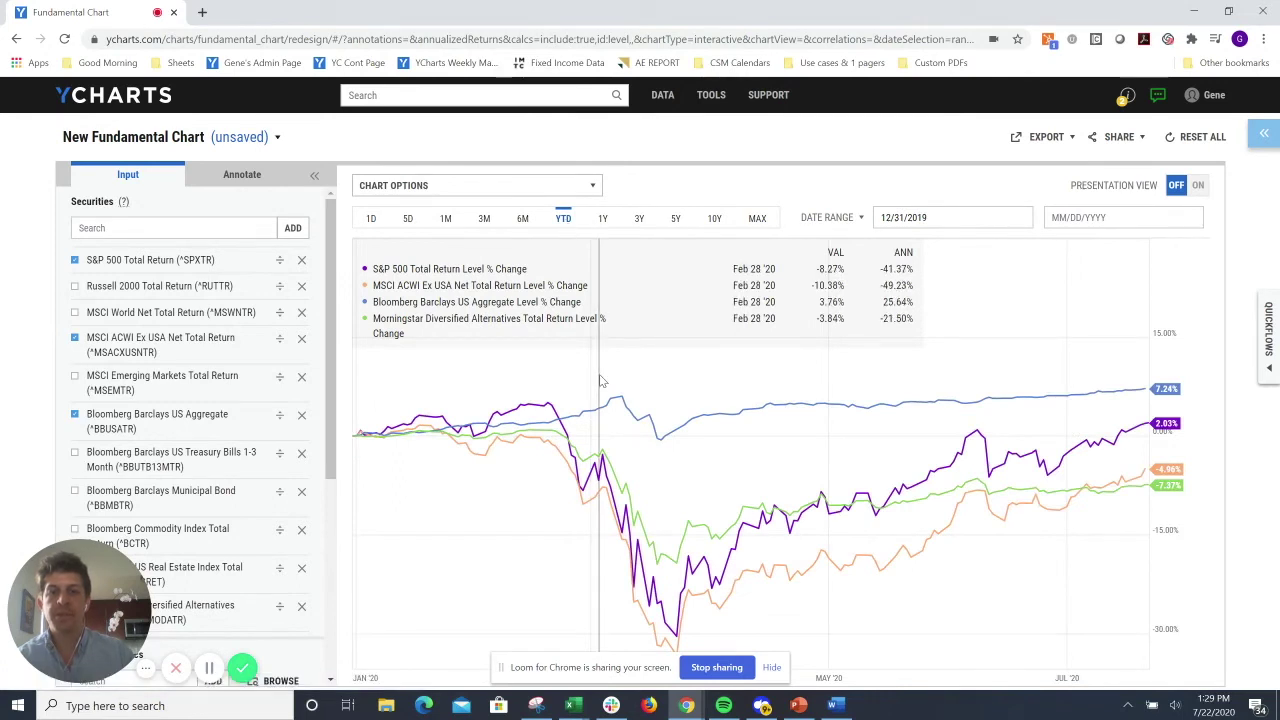
Turn on Show Custom Colors in the chart options, then go to Model Portfolios.
{"action": "left_click", "coordinate": [1050, 137]}
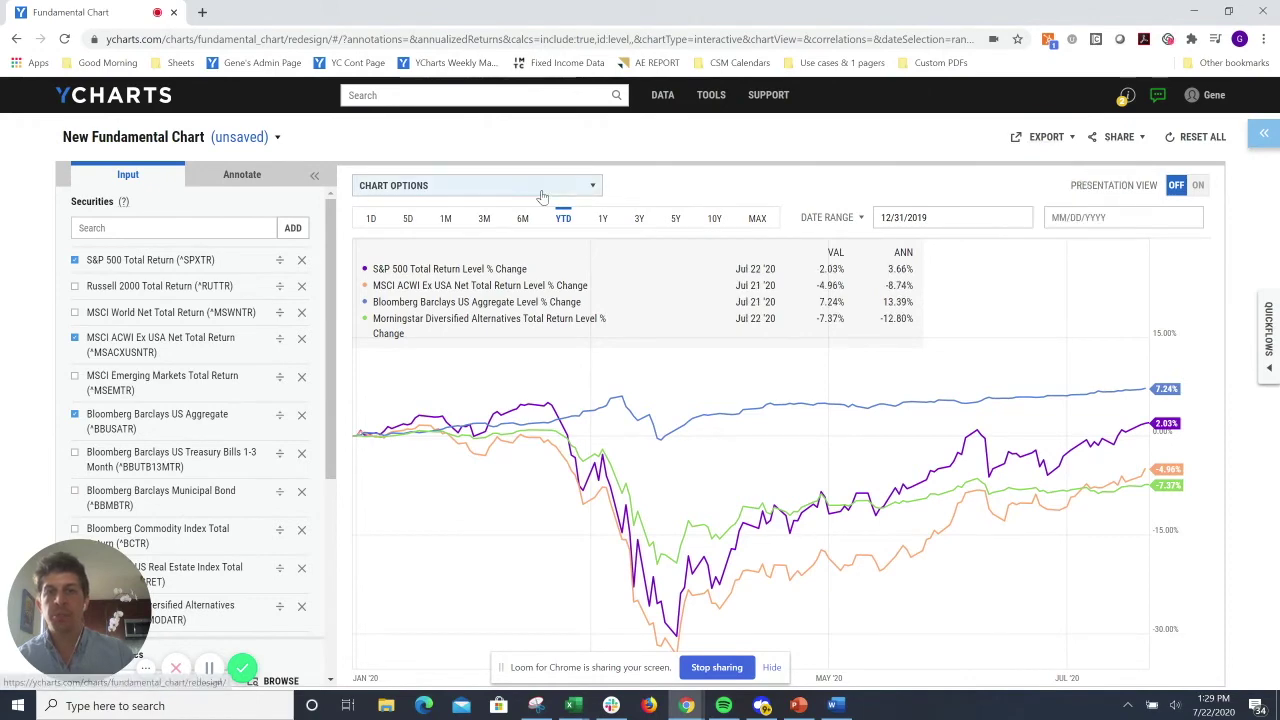
{"action": "left_click", "coordinate": [452, 186]}
{"action": "left_click", "coordinate": [455, 235]}
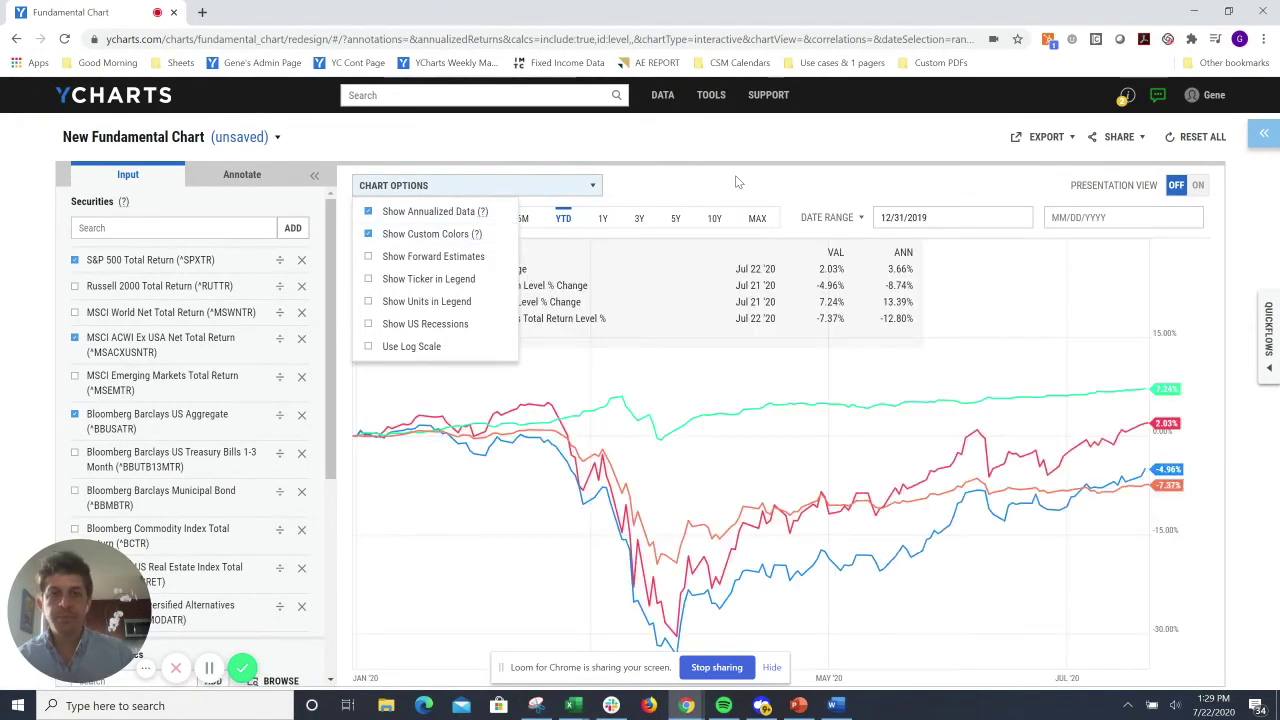
{"action": "left_click", "coordinate": [737, 182]}
{"action": "mouse_move", "coordinate": [711, 105]}
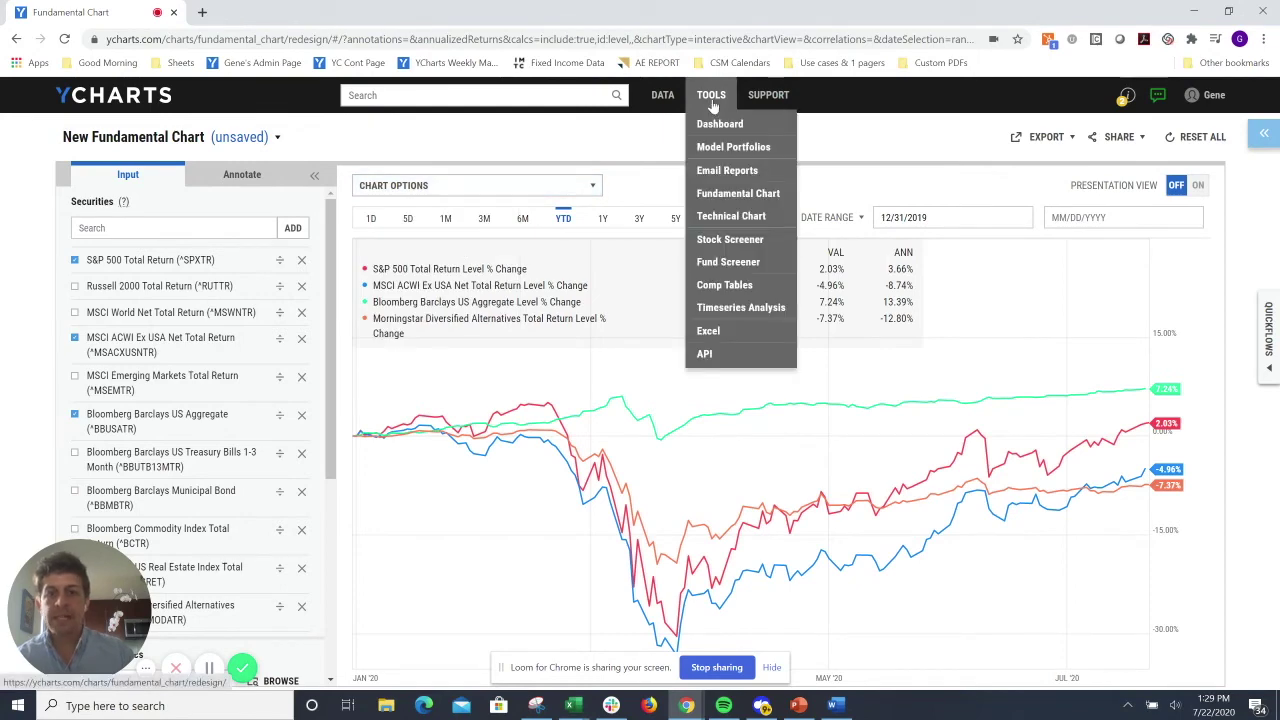
{"action": "left_click", "coordinate": [723, 156]}
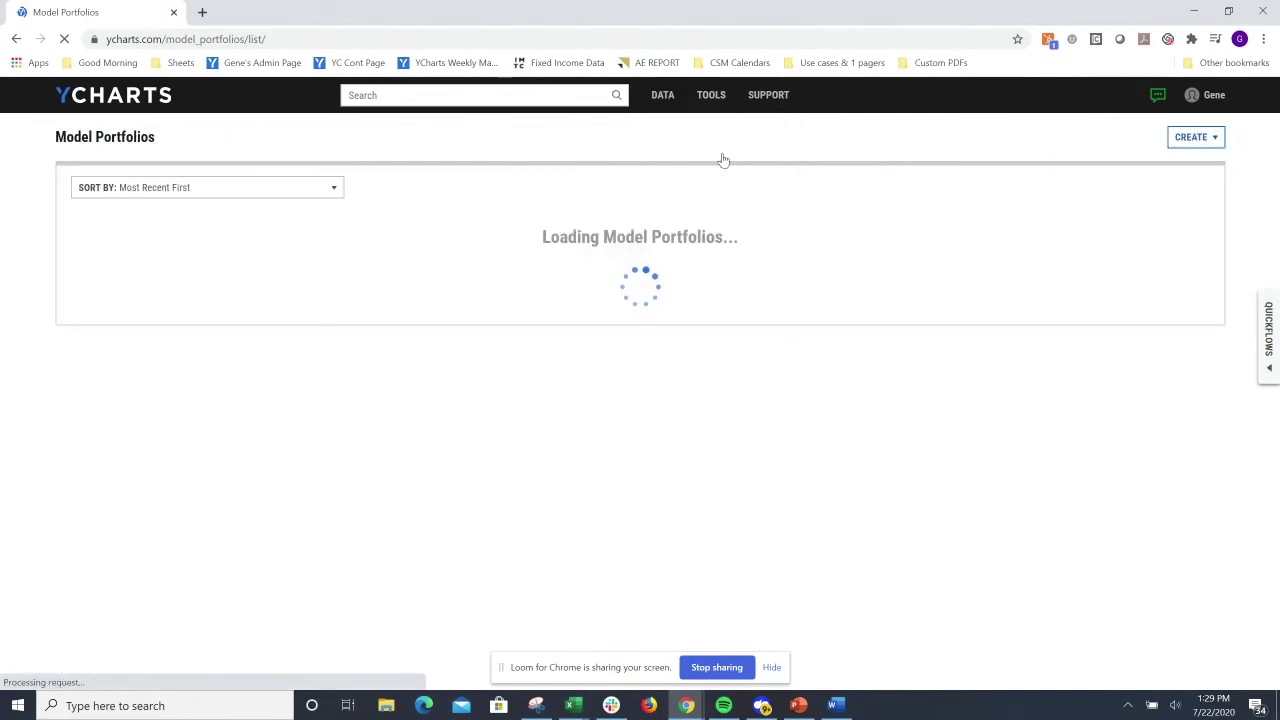
Create a model portfolio from the Basic ETF Model - 60% Equity template of five Vanguard funds.
{"action": "left_click", "coordinate": [1212, 142]}
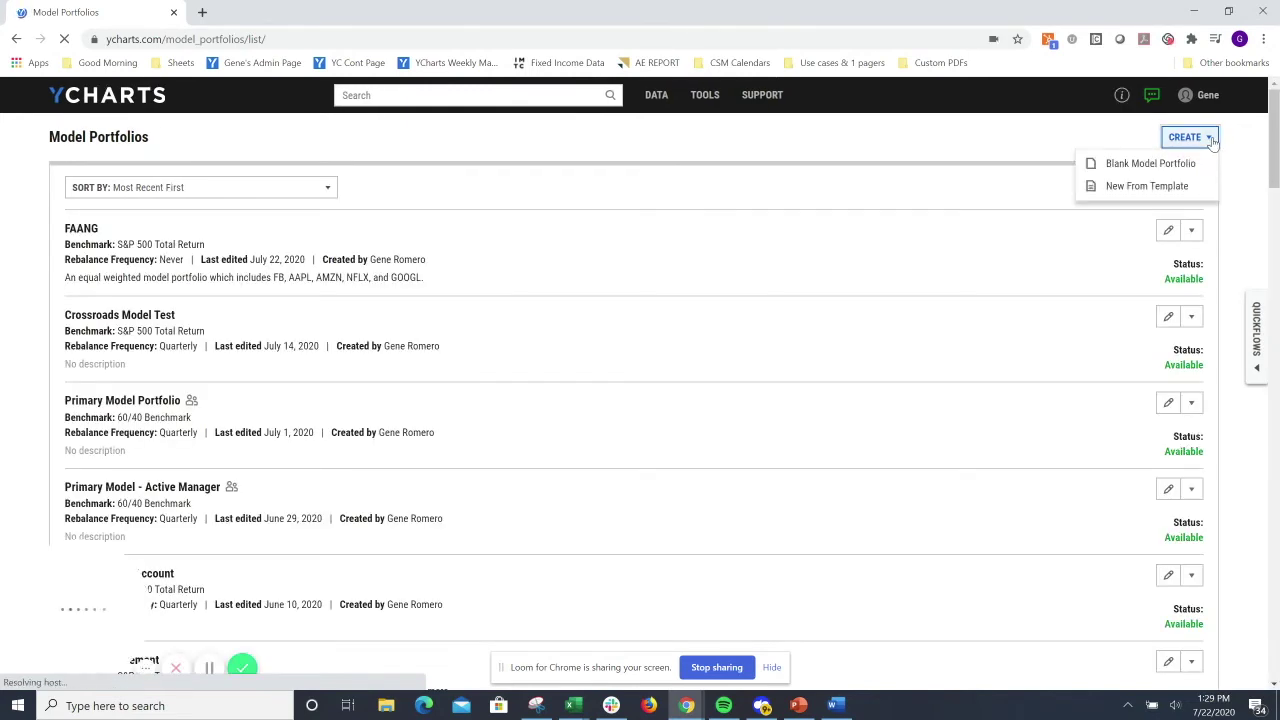
{"action": "left_click", "coordinate": [1176, 188]}
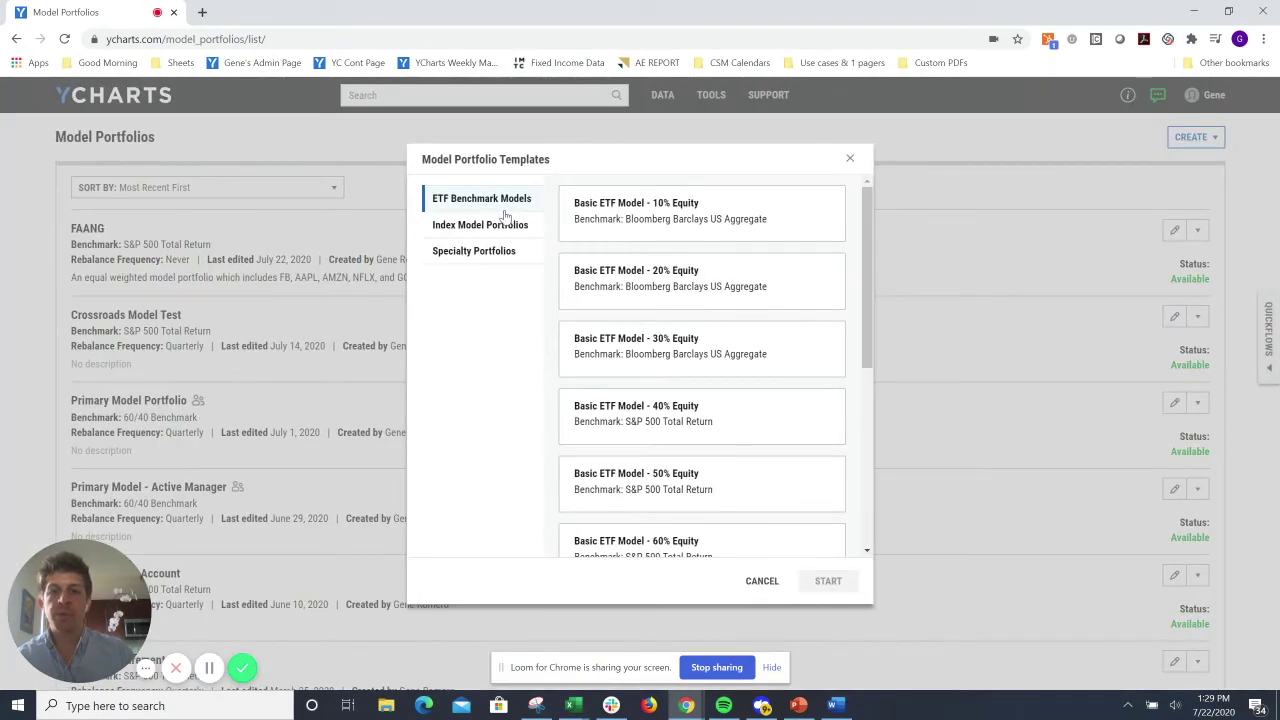
{"action": "scroll", "coordinate": [641, 319], "scroll_direction": "down", "scroll_amount": 1}
{"action": "scroll", "coordinate": [641, 319], "scroll_direction": "down", "scroll_amount": 3}
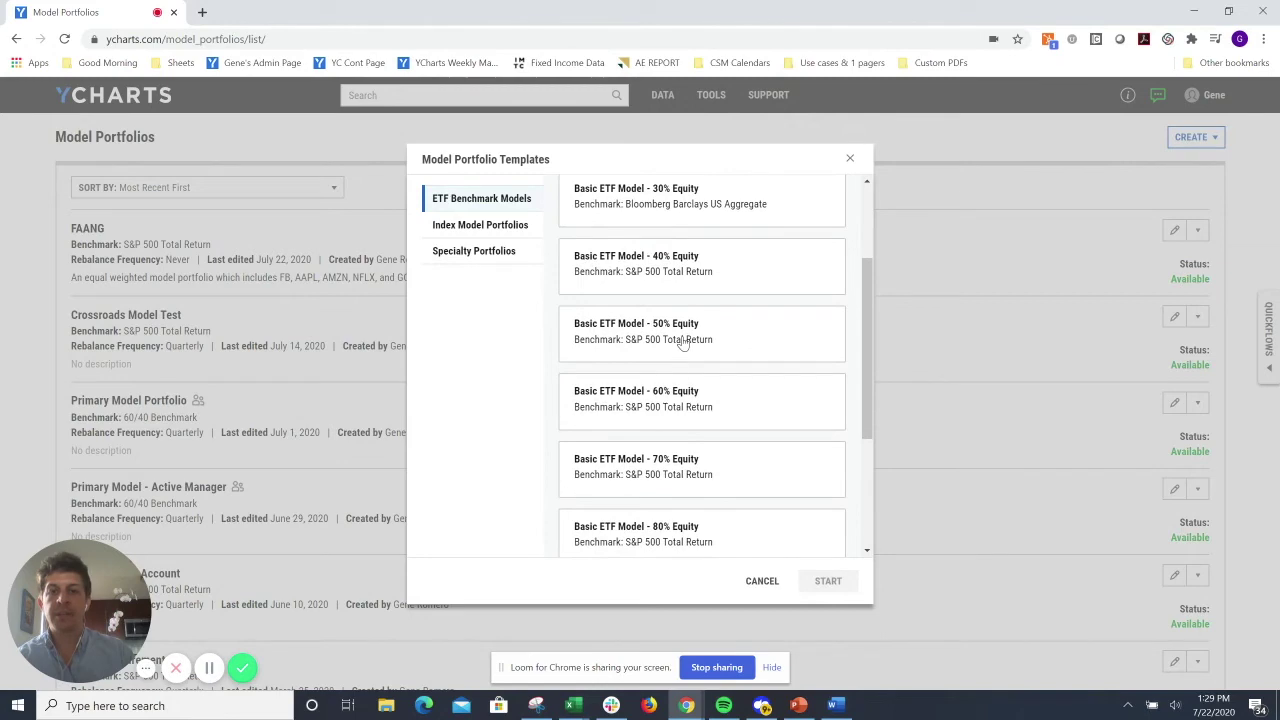
{"action": "left_click", "coordinate": [670, 398]}
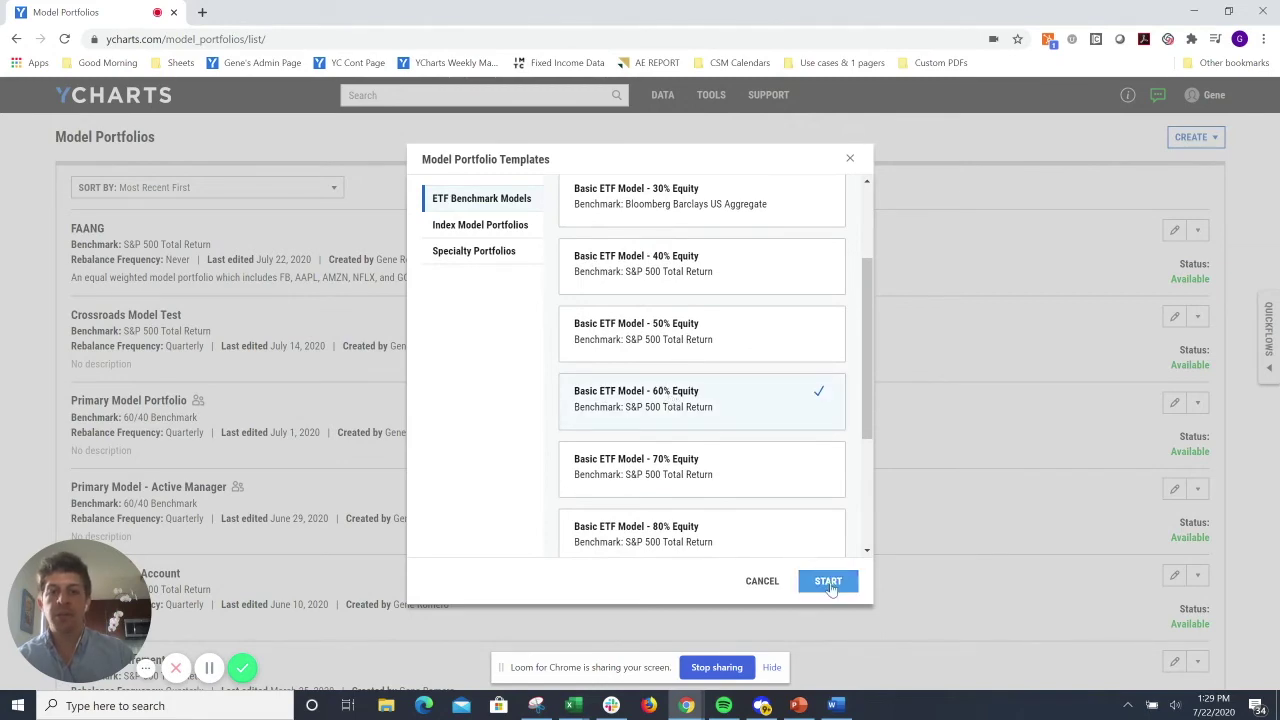
{"action": "left_click", "coordinate": [830, 583]}
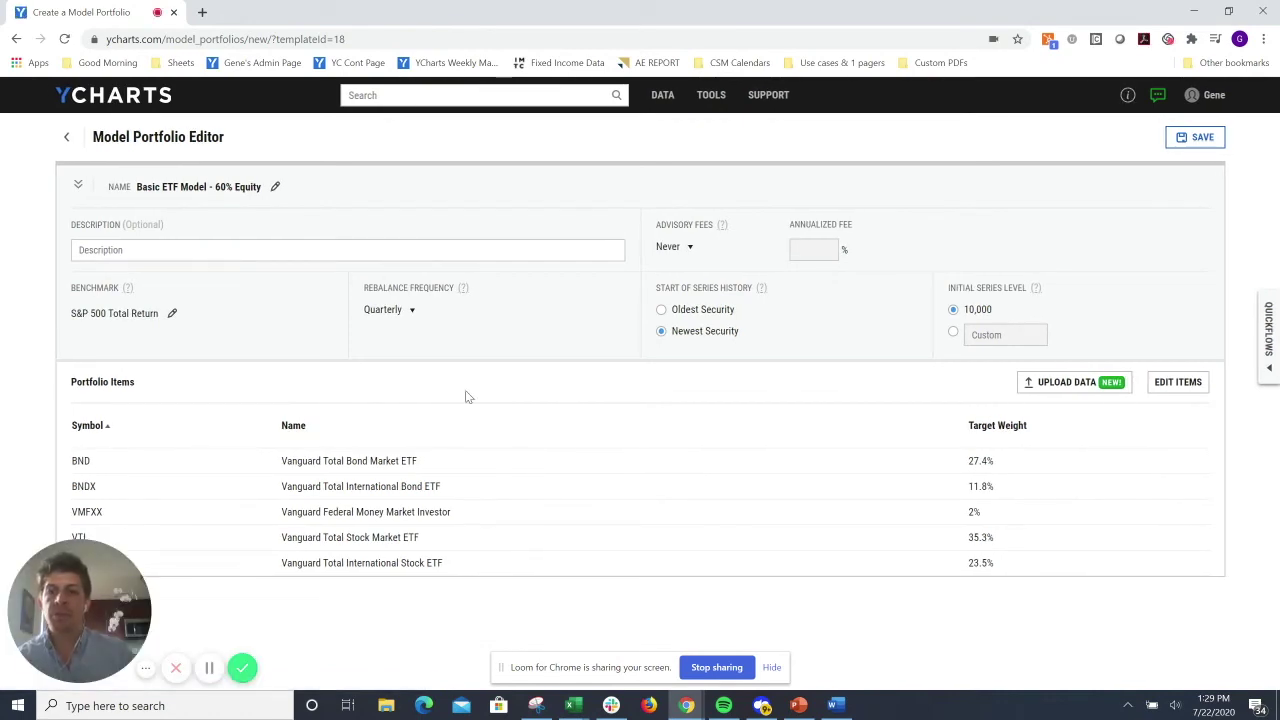
Replace the portfolio's template name, starting to type the new 60/40 BM name.
{"action": "left_click", "coordinate": [275, 186]}
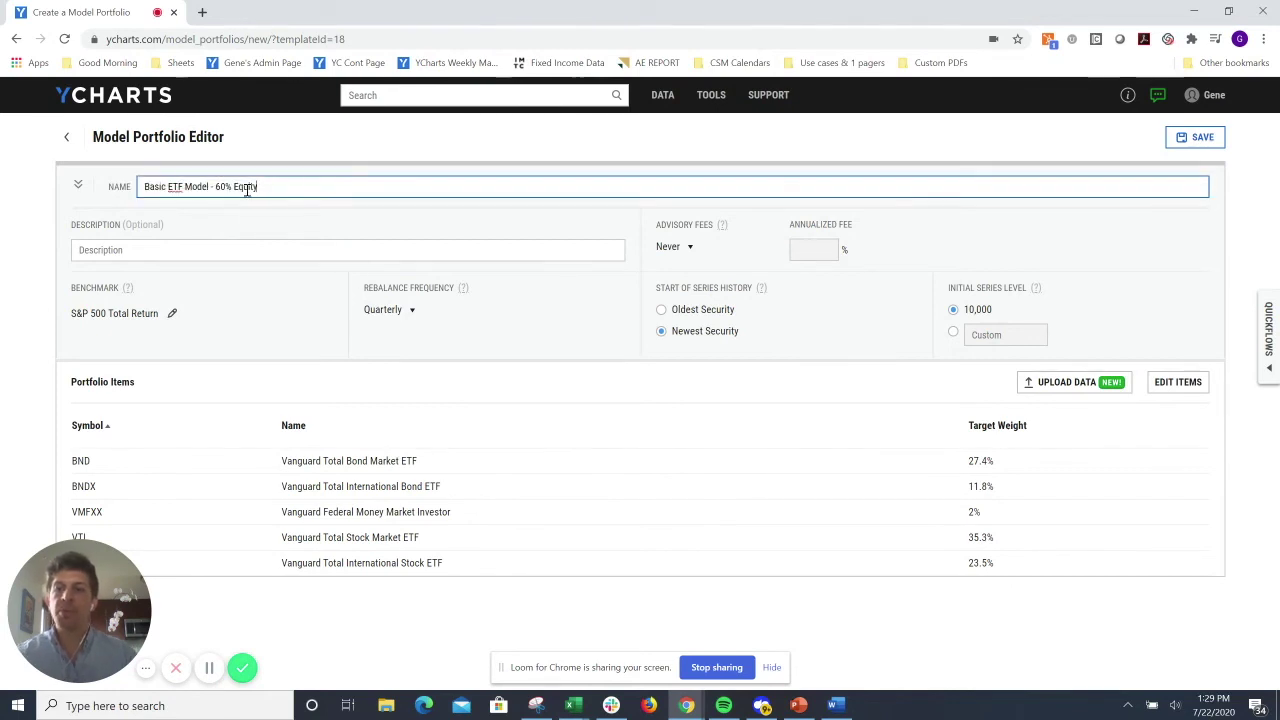
{"action": "triple_click", "coordinate": [248, 189]}
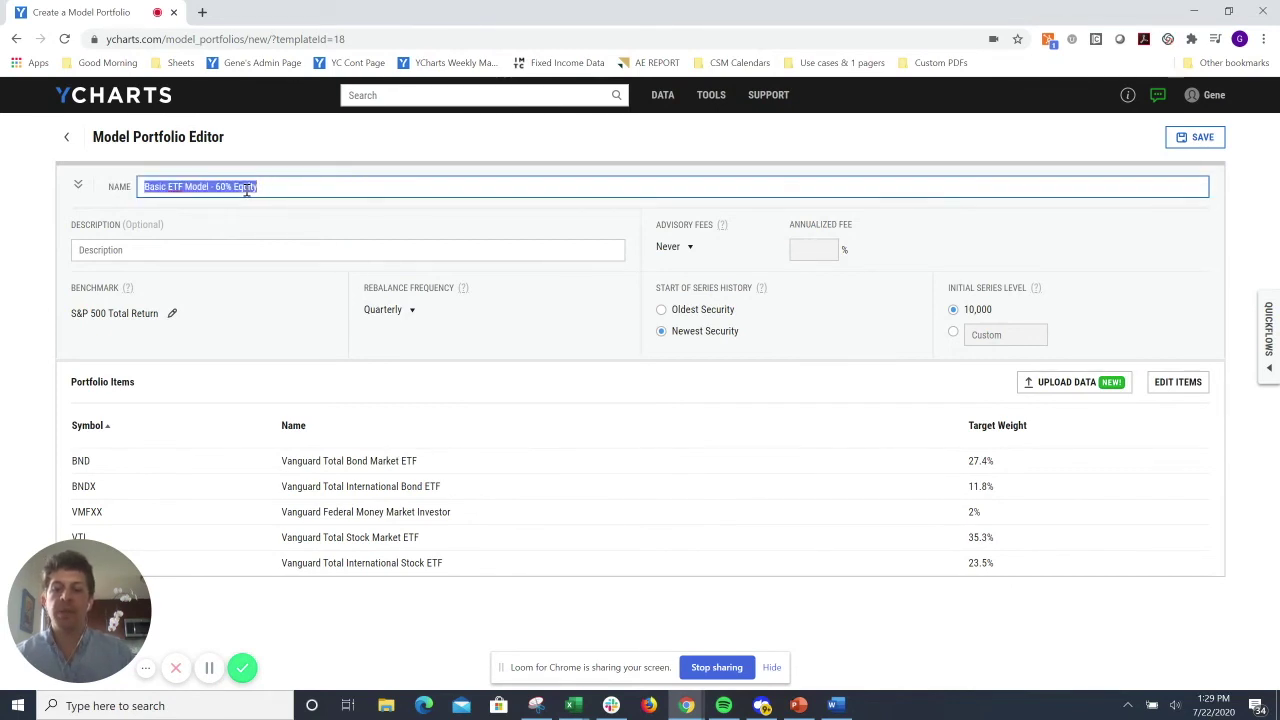
{"action": "type", "text": "60/"}
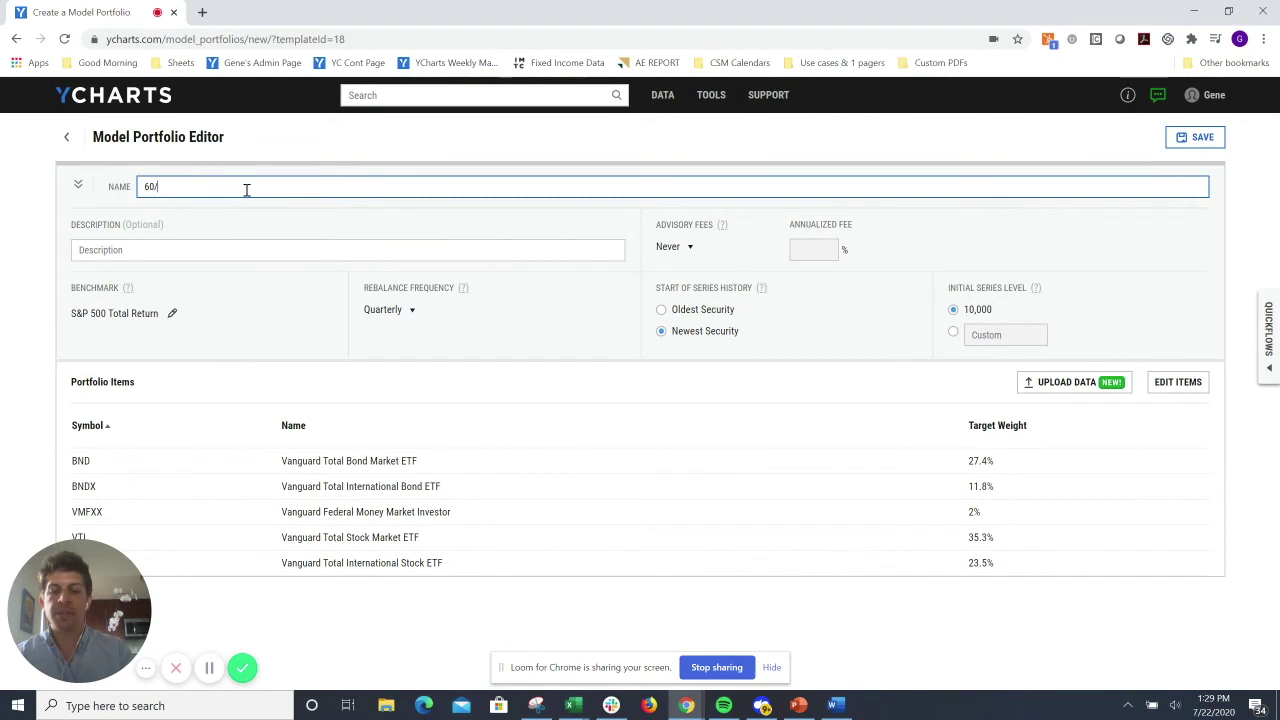